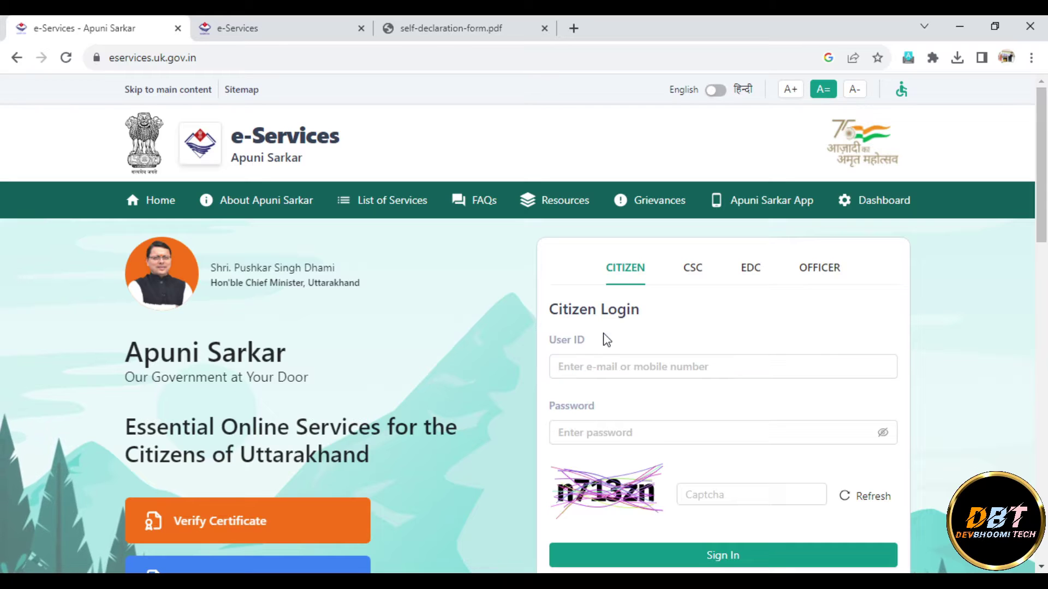
# Examine the Citizen Login form's user ID, password and captcha fields and its sign-in and sign-up options.
pyautogui.click(575, 364)
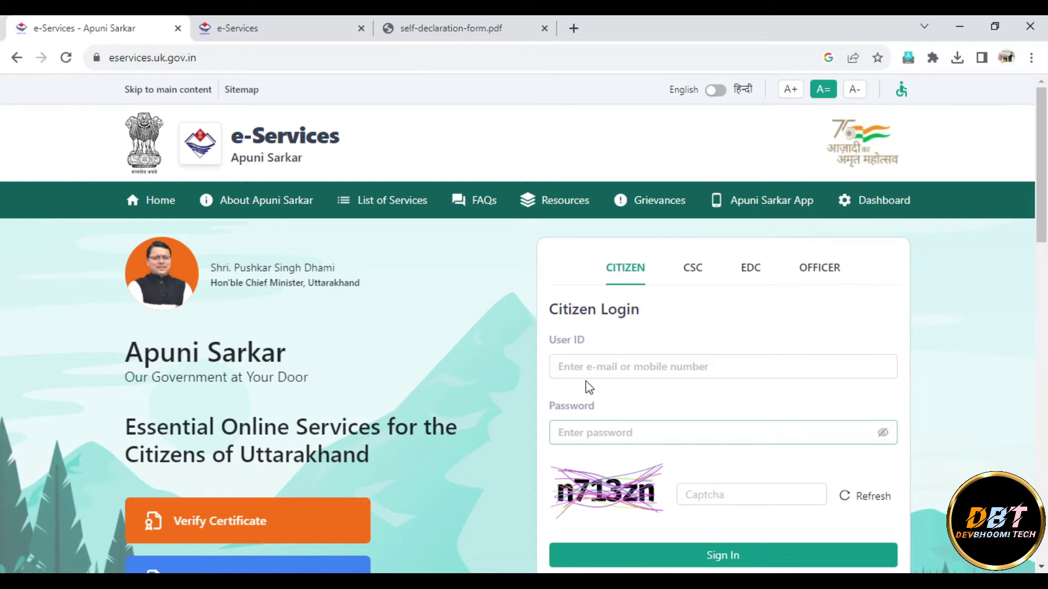
pyautogui.click(569, 370)
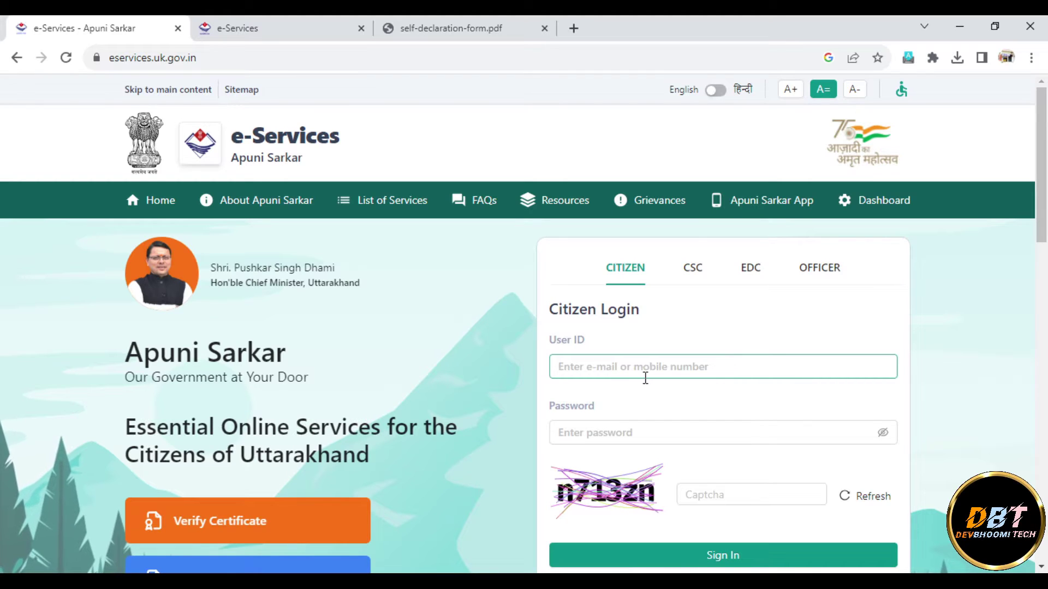
pyautogui.click(618, 433)
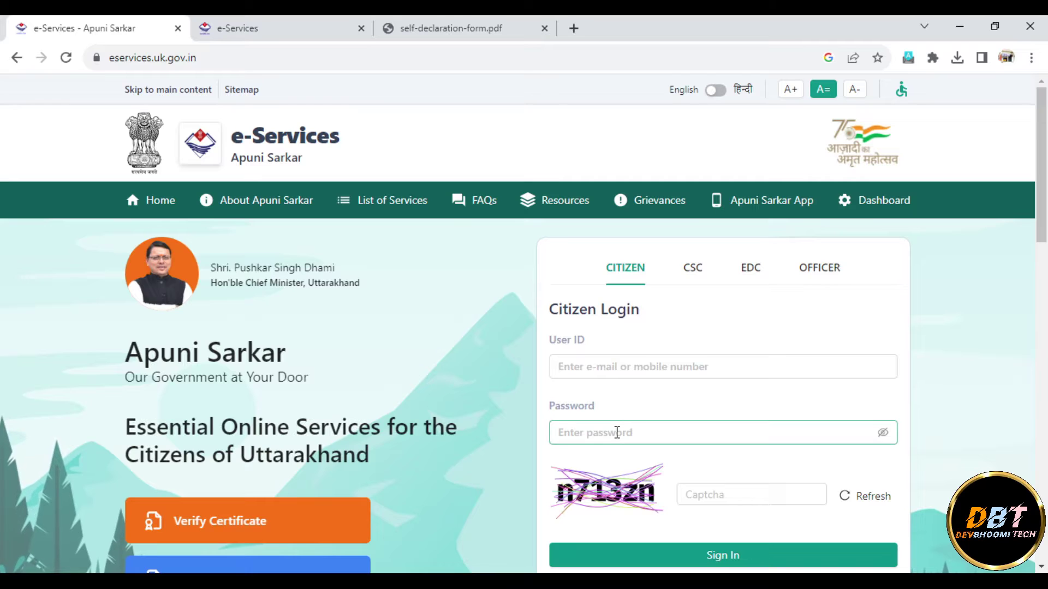
pyautogui.click(720, 494)
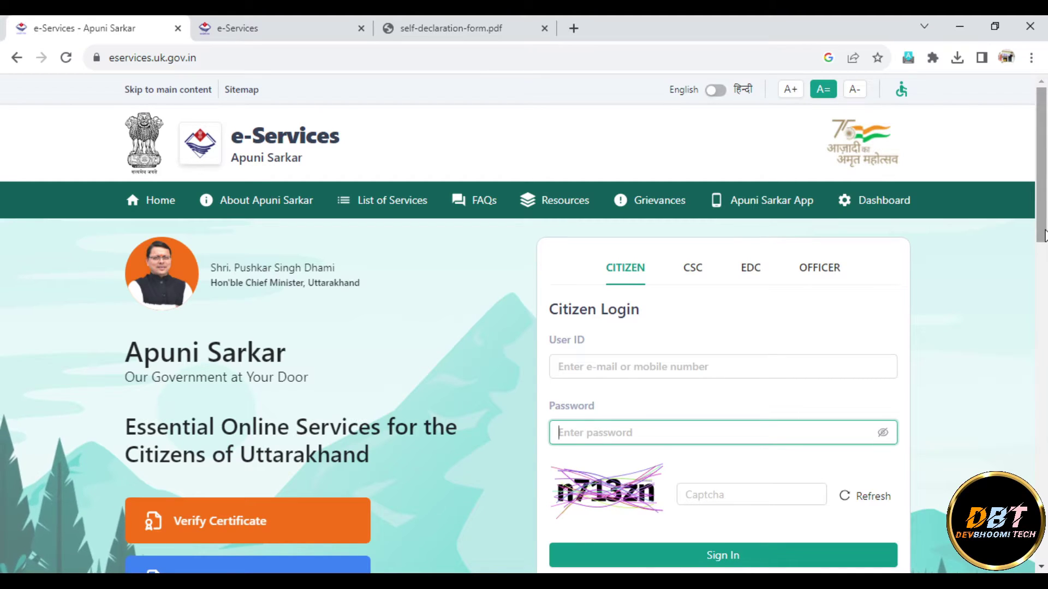
pyautogui.moveTo(1044, 235); pyautogui.dragTo(1041, 284)
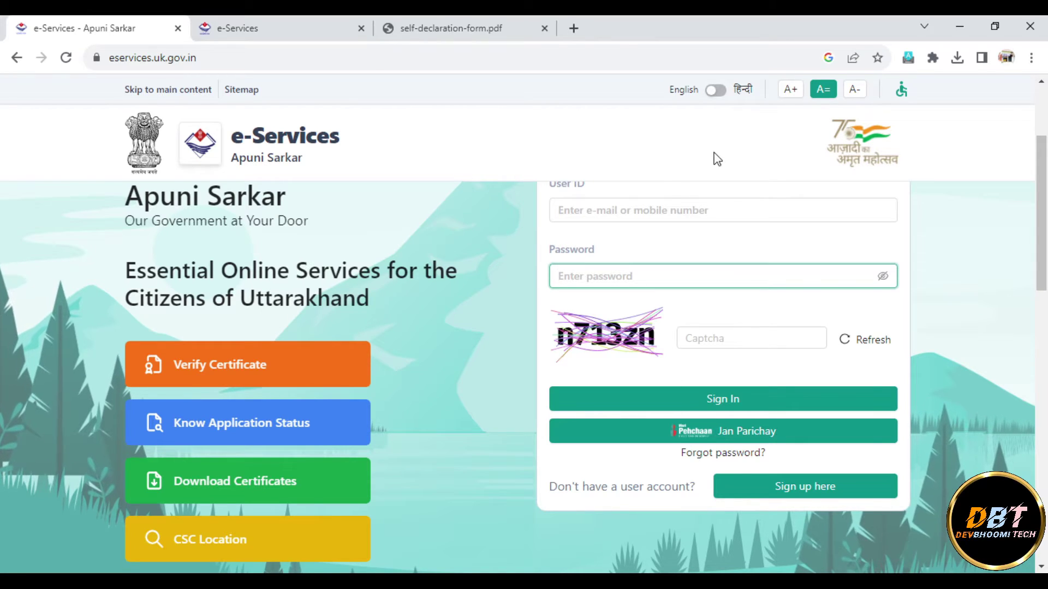
pyautogui.click(679, 214)
pyautogui.scroll(3, 640, 370)
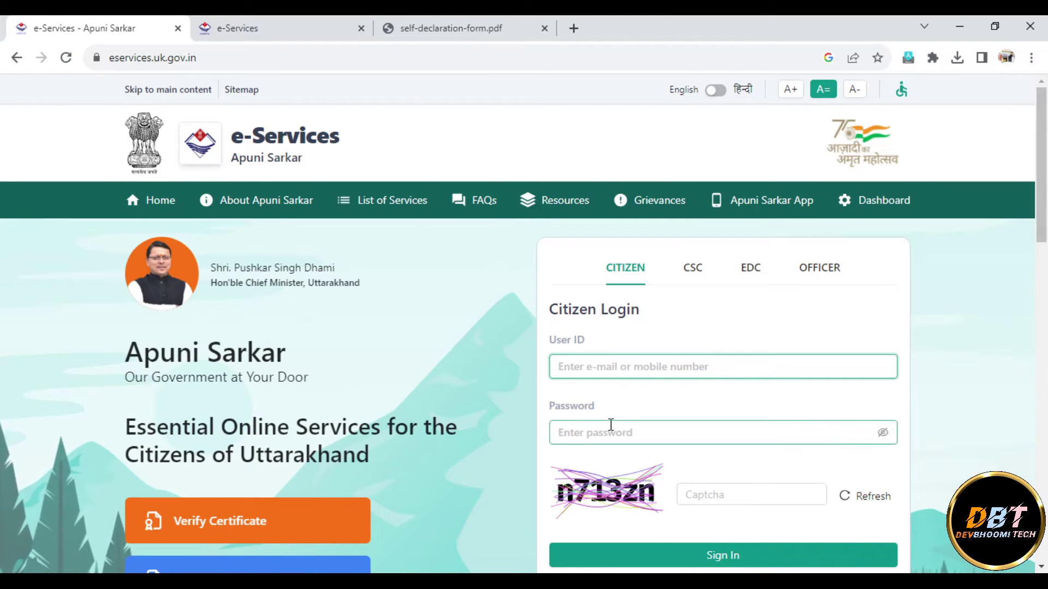
pyautogui.click(611, 424)
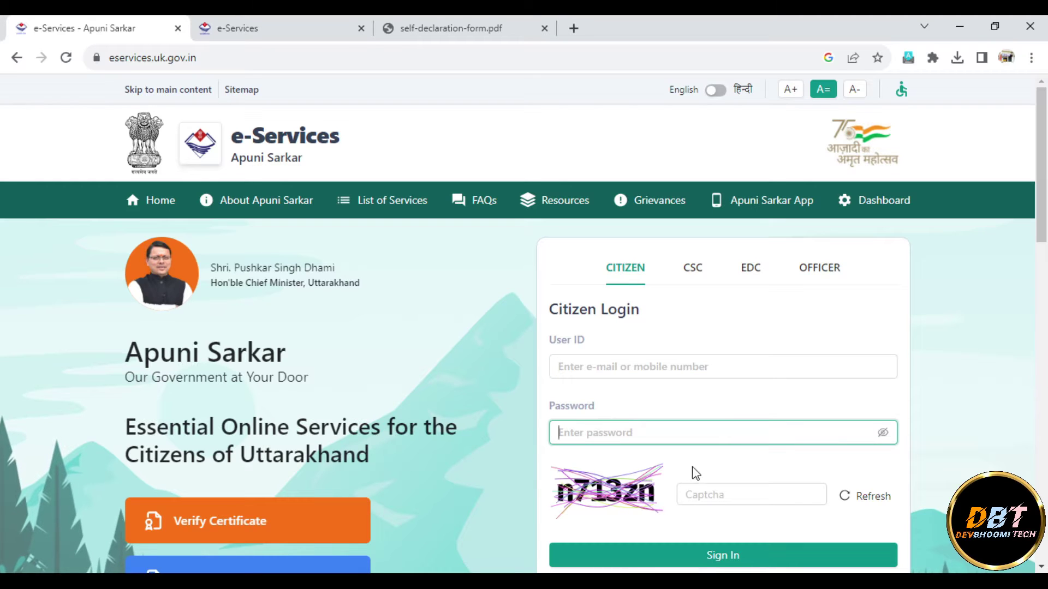
pyautogui.click(696, 495)
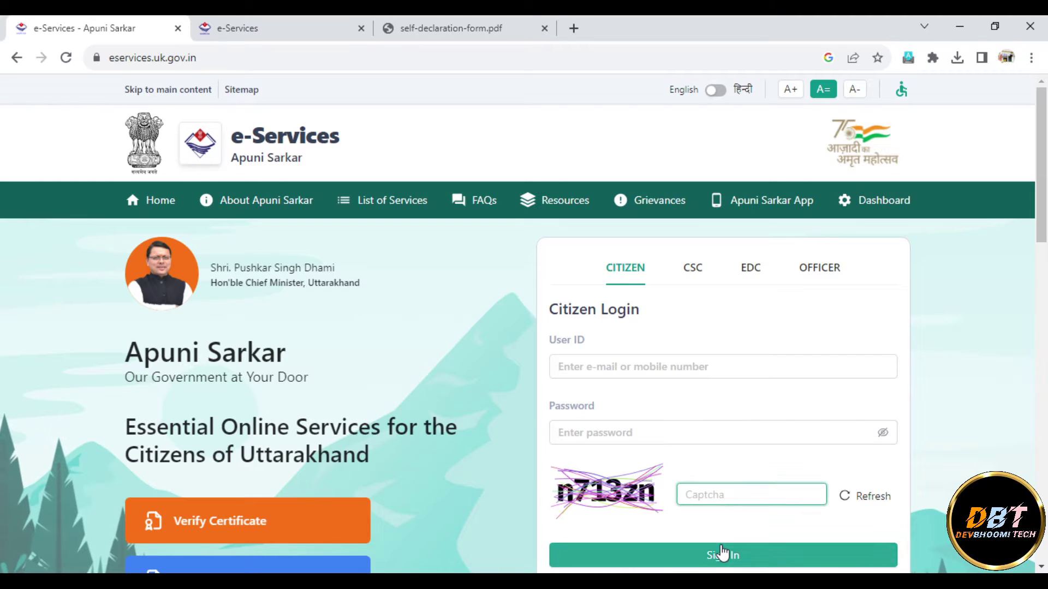
# Switch to the signed-in e-Services dashboard and set its interface language to Hindi.
pyautogui.click(260, 23)
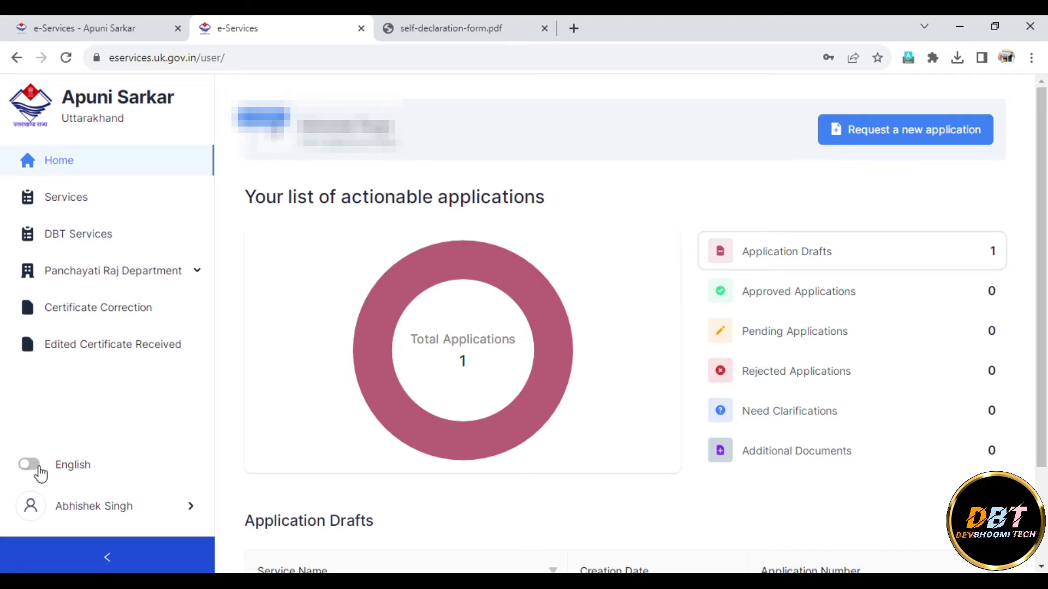
pyautogui.click(30, 465)
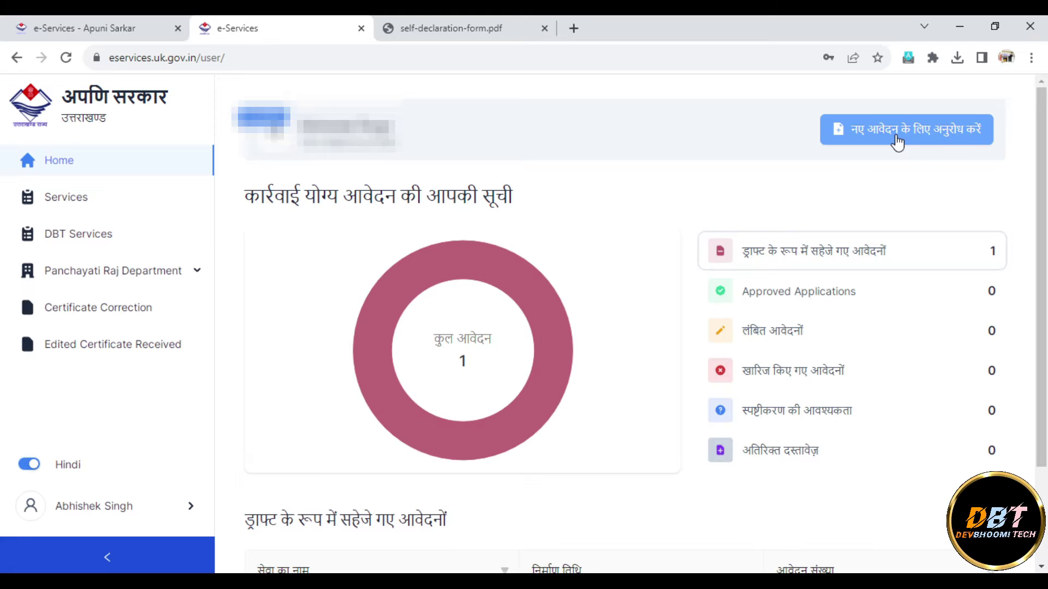
# Start a new application under राजस्व विभाग for the Economically Weaker Section (EWS) income and asset certificate.
pyautogui.click(896, 143)
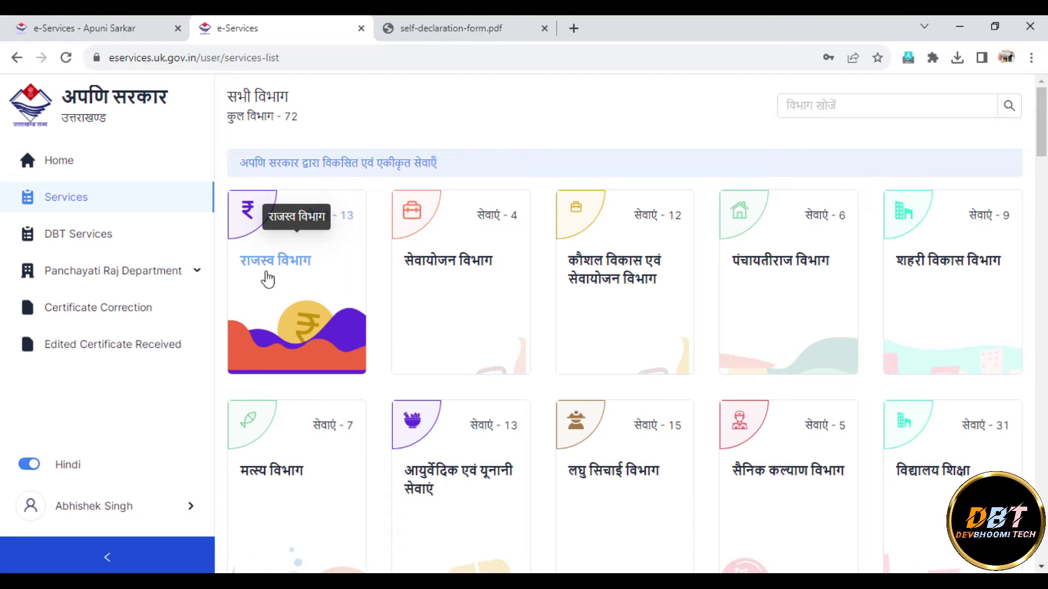
pyautogui.click(267, 278)
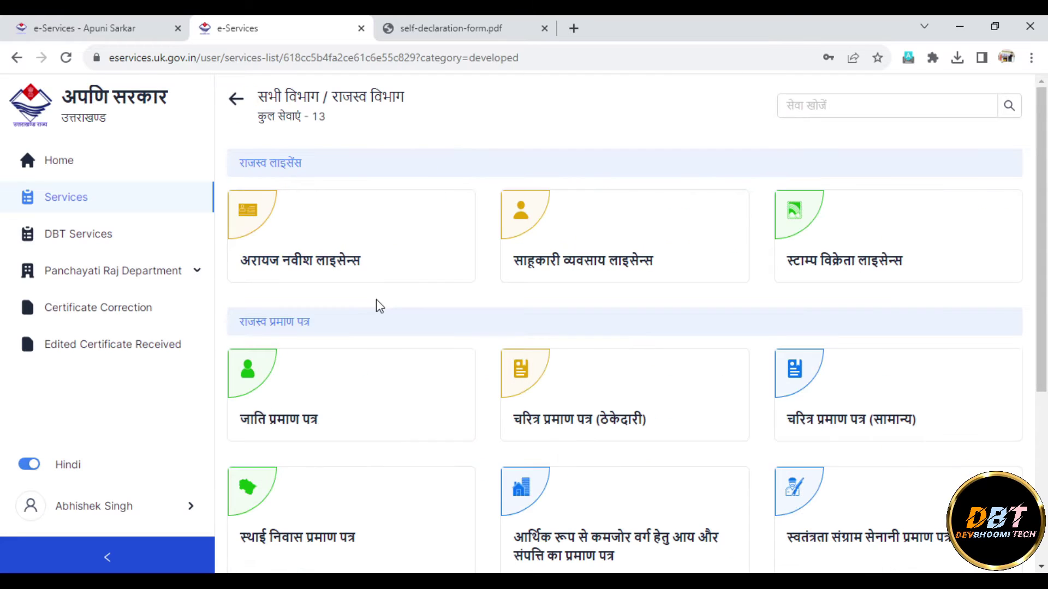
pyautogui.scroll(-2, 1046, 339)
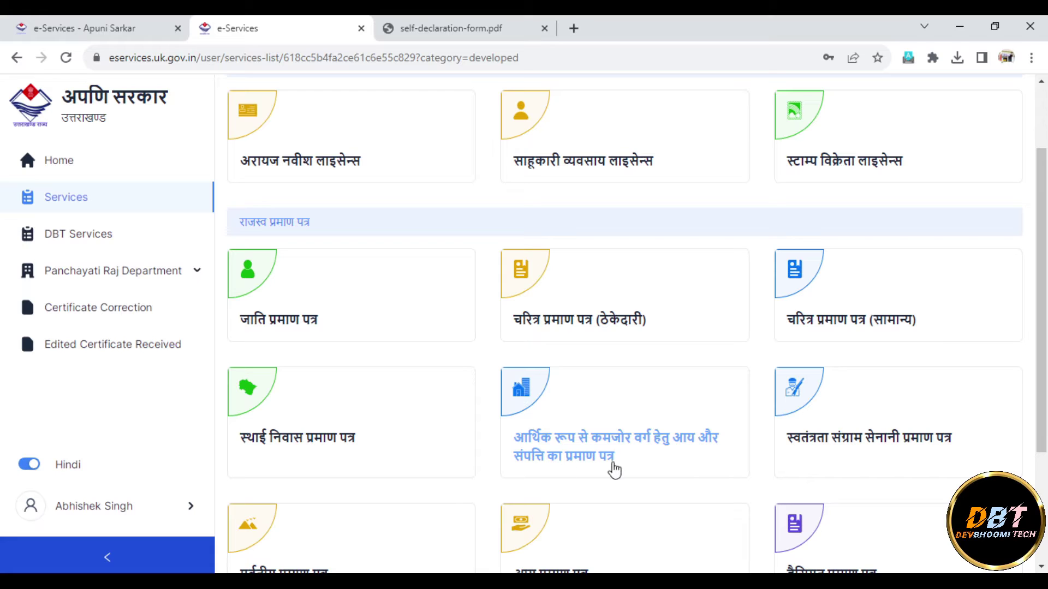
pyautogui.click(29, 465)
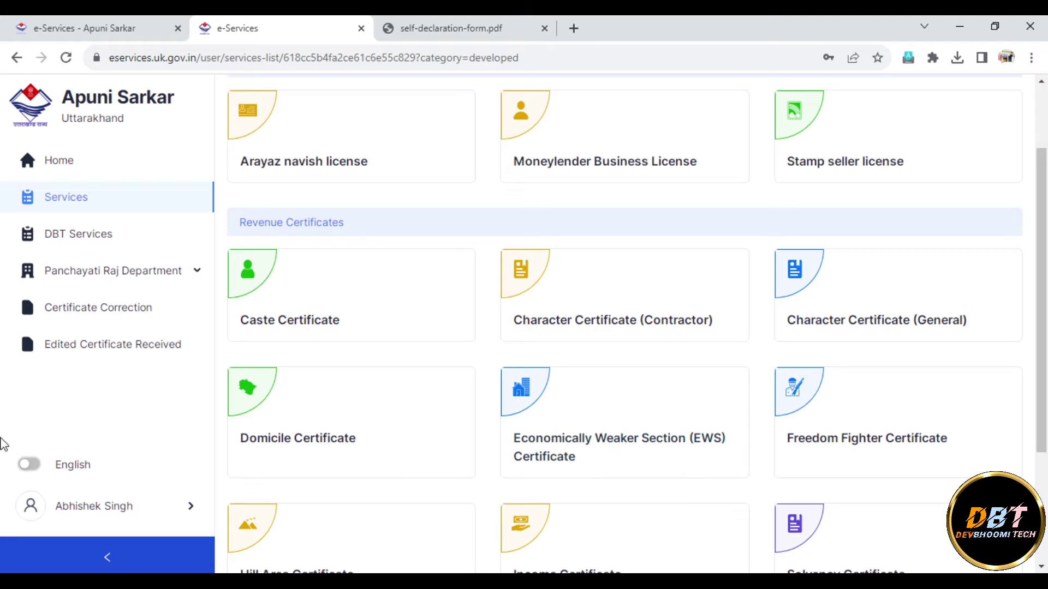
pyautogui.click(32, 468)
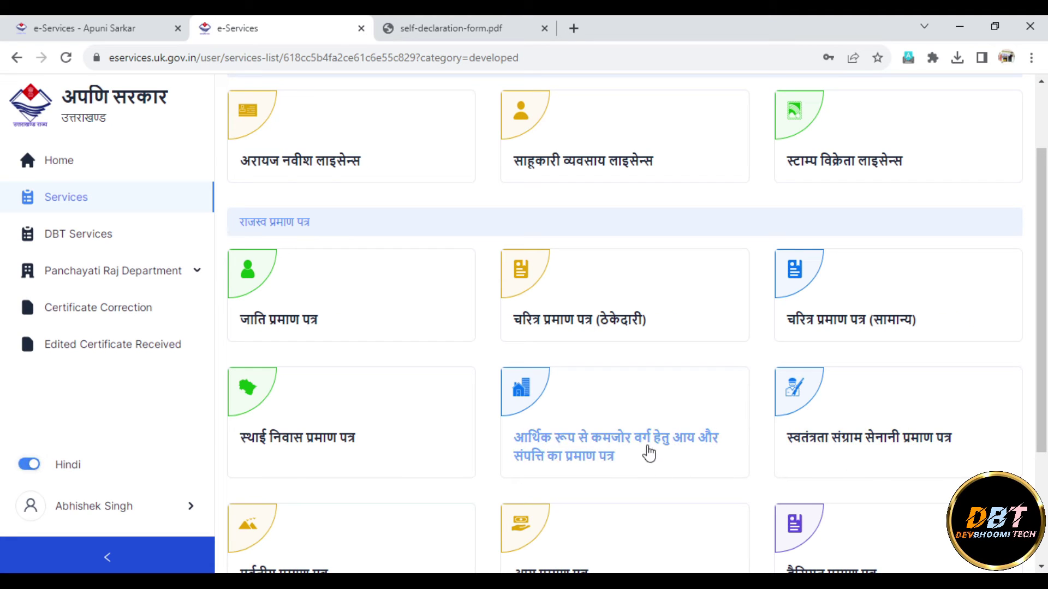
pyautogui.click(649, 452)
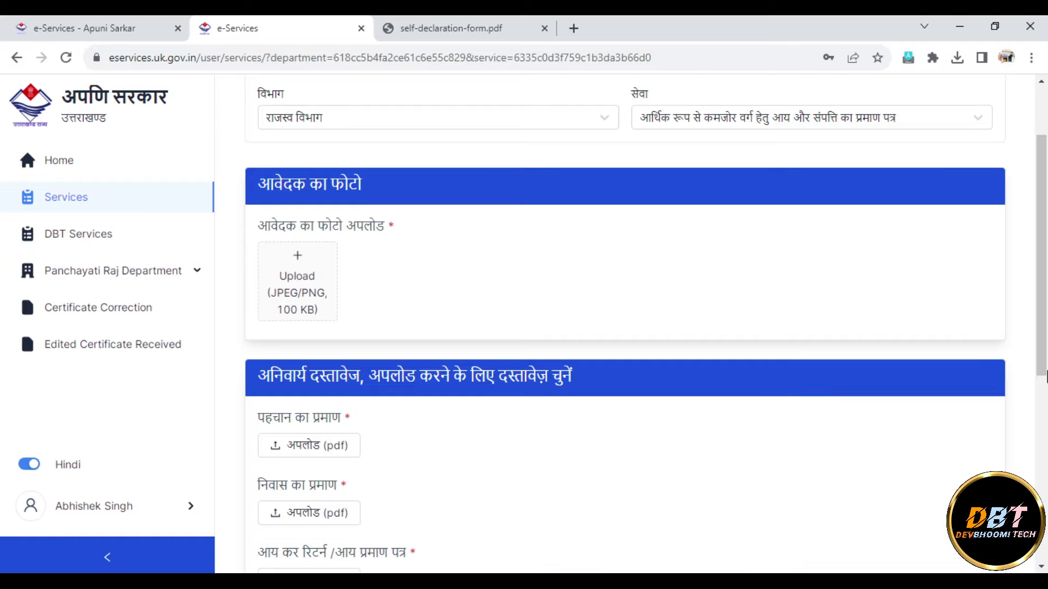
# Review the applicant's declaration in self-declaration-form.pdf, from its numbered points down to the date and signature lines.
pyautogui.moveTo(1044, 353); pyautogui.dragTo(1047, 304)
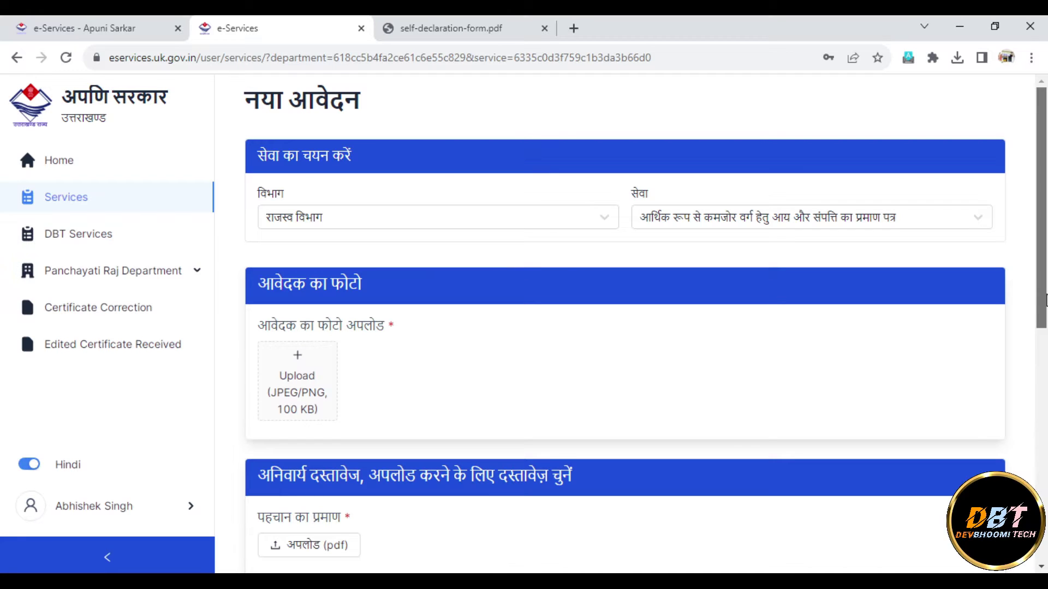
pyautogui.click(465, 29)
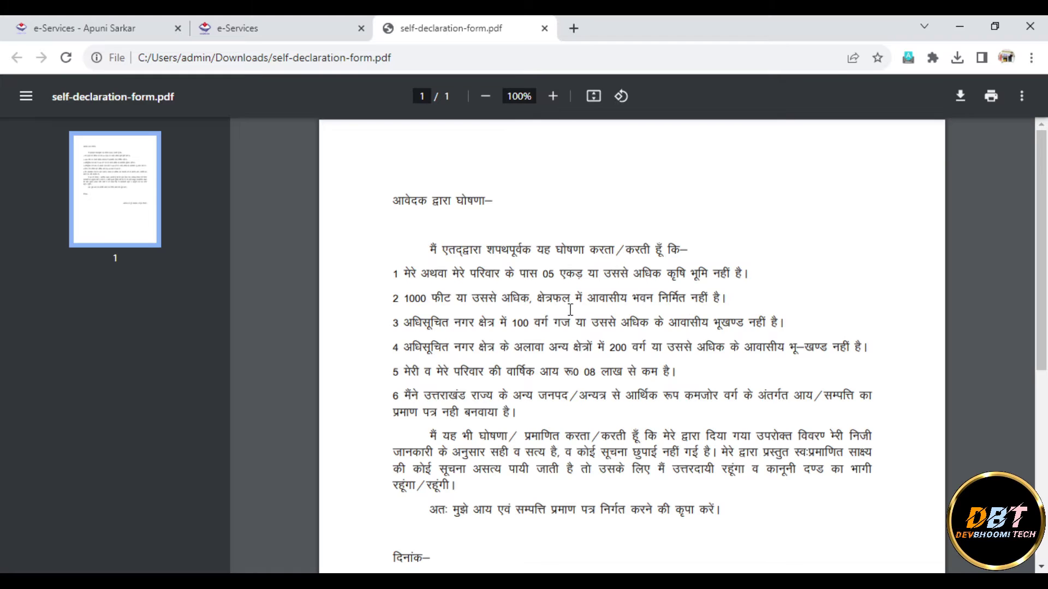
pyautogui.scroll(-1, 1045, 316)
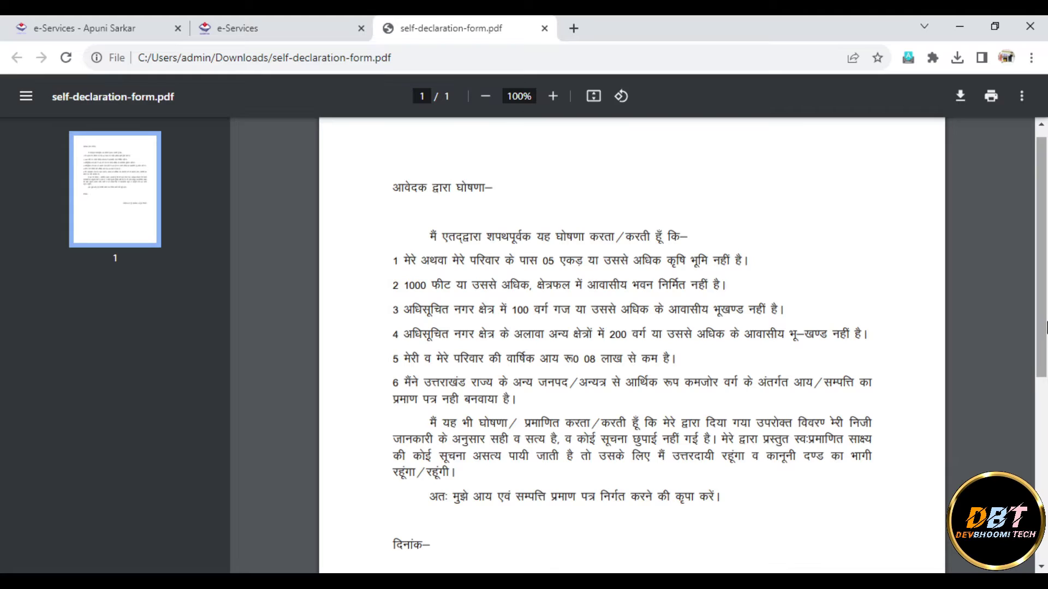
pyautogui.scroll(-1, 1046, 437)
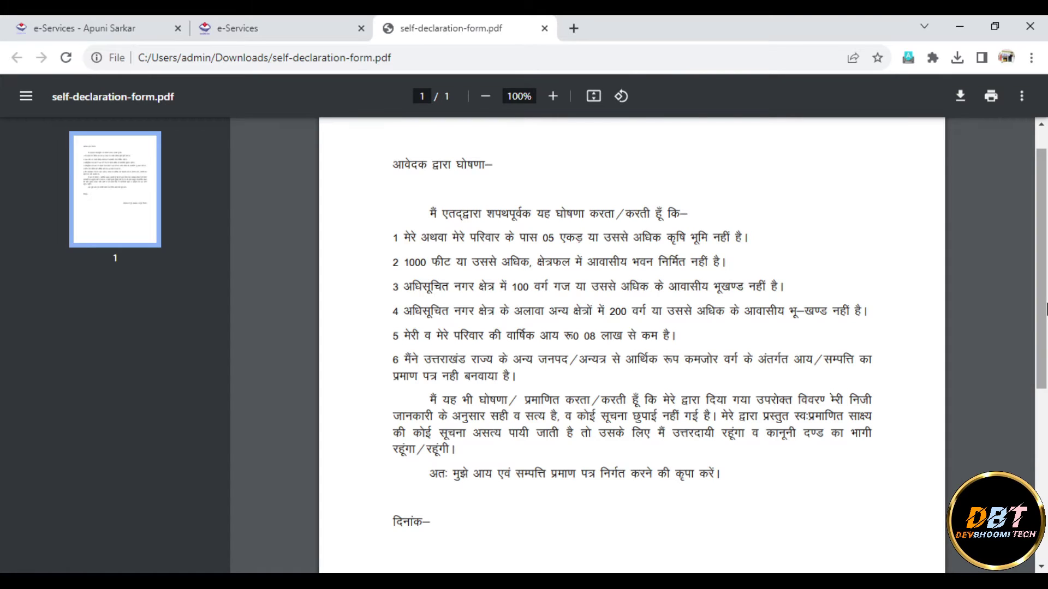
pyautogui.moveTo(1047, 309); pyautogui.dragTo(1046, 311)
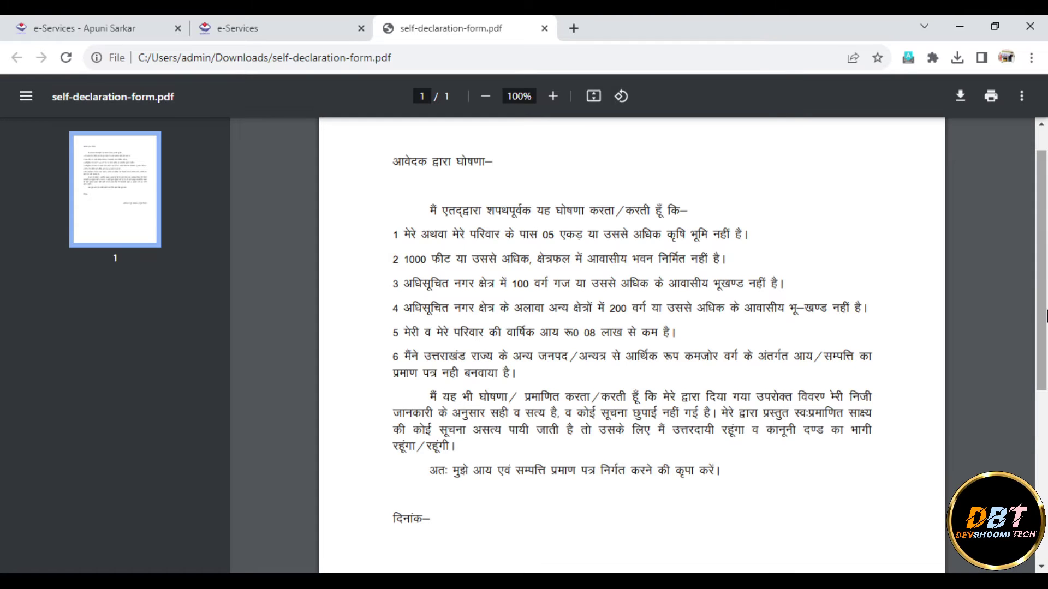
pyautogui.moveTo(1047, 315); pyautogui.dragTo(1046, 354)
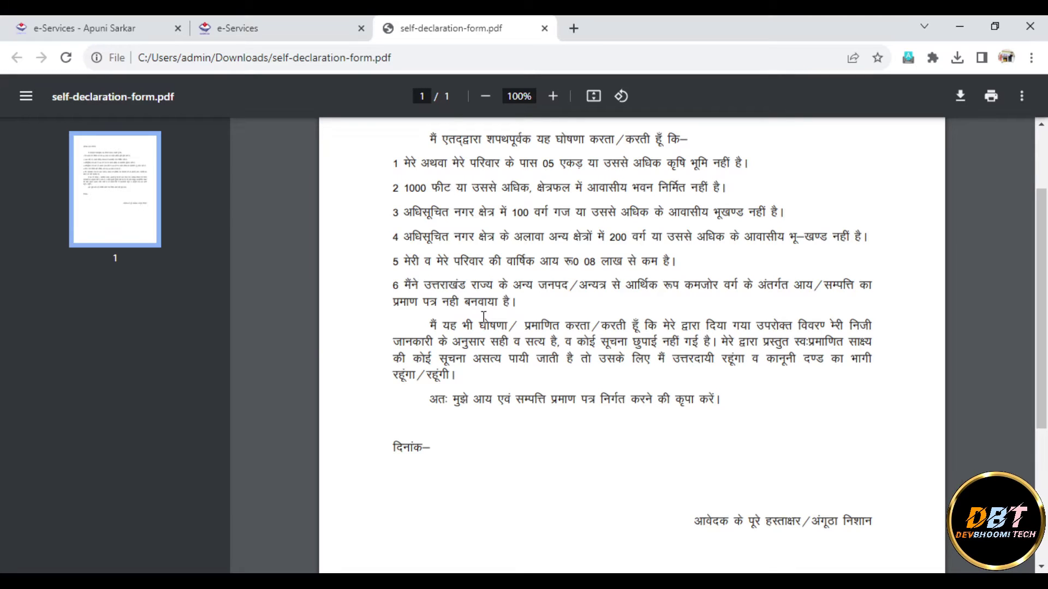
# Return to the new application and upload the applicant's photo, accepting the default crop.
pyautogui.click(283, 24)
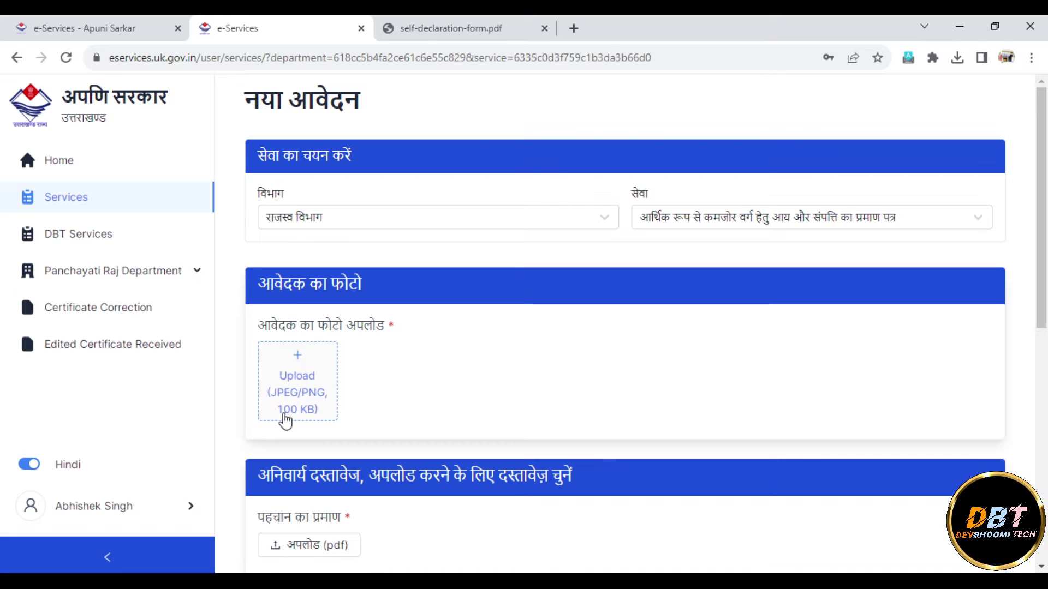
pyautogui.click(312, 401)
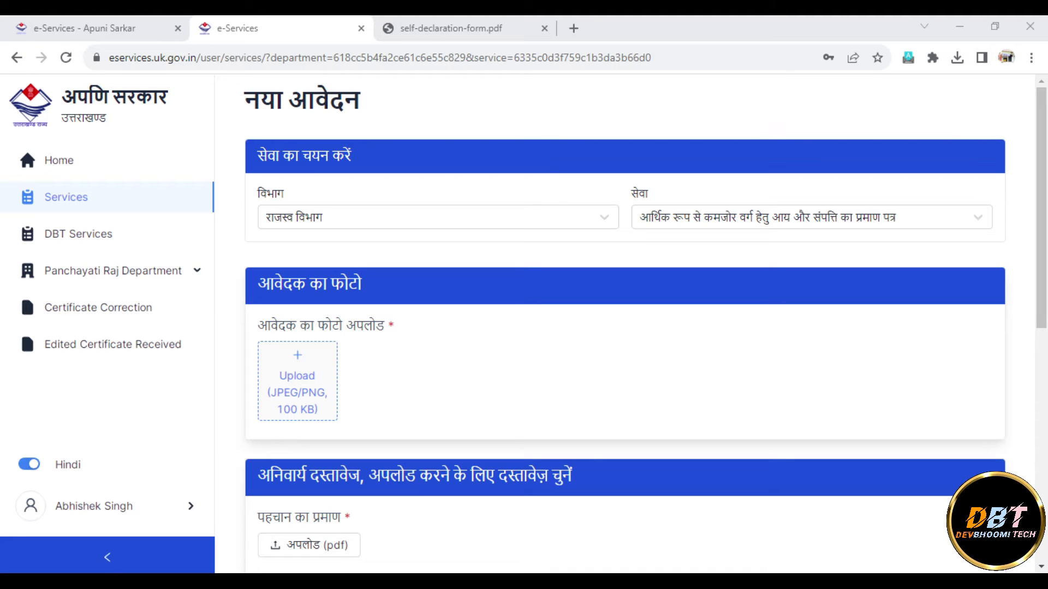
pyautogui.doubleClick(752, 169)
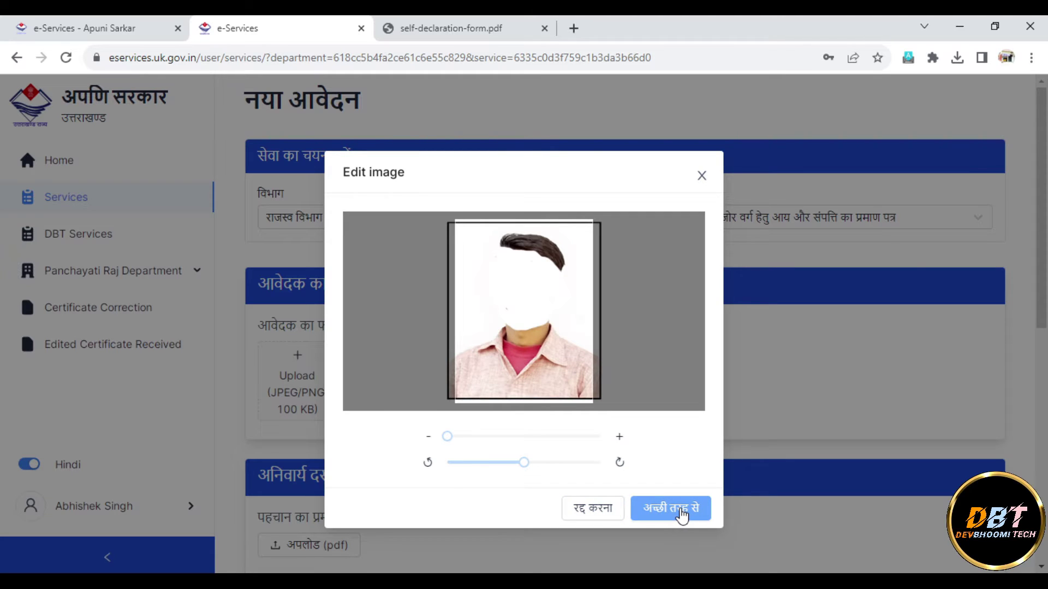
pyautogui.click(681, 513)
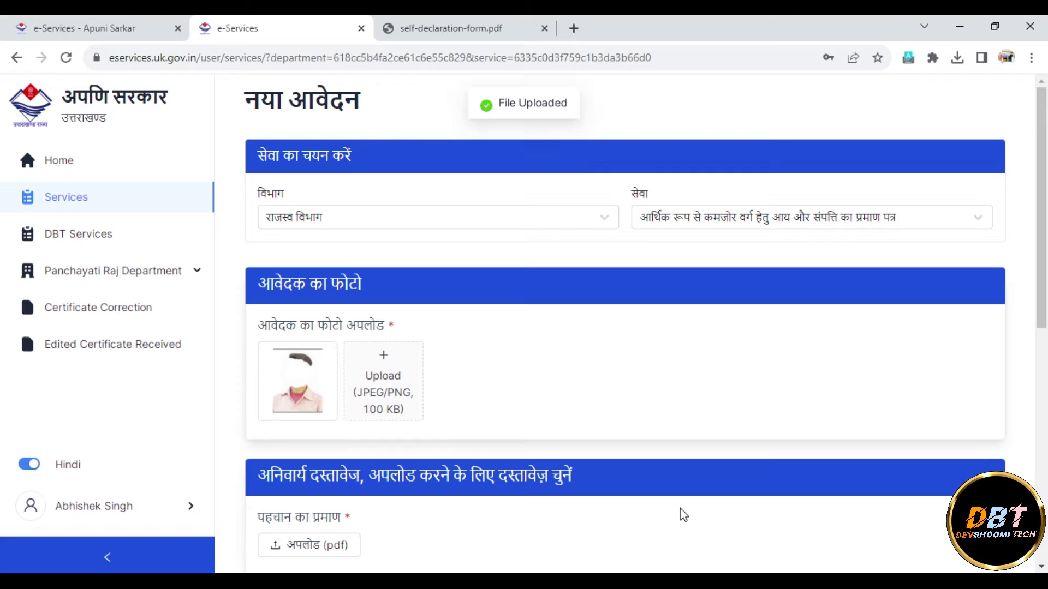
# Upload Aadhar.pdf as the proof of identity (पहचान का प्रमाण) in the mandatory documents section.
pyautogui.moveTo(1046, 268); pyautogui.dragTo(1046, 351)
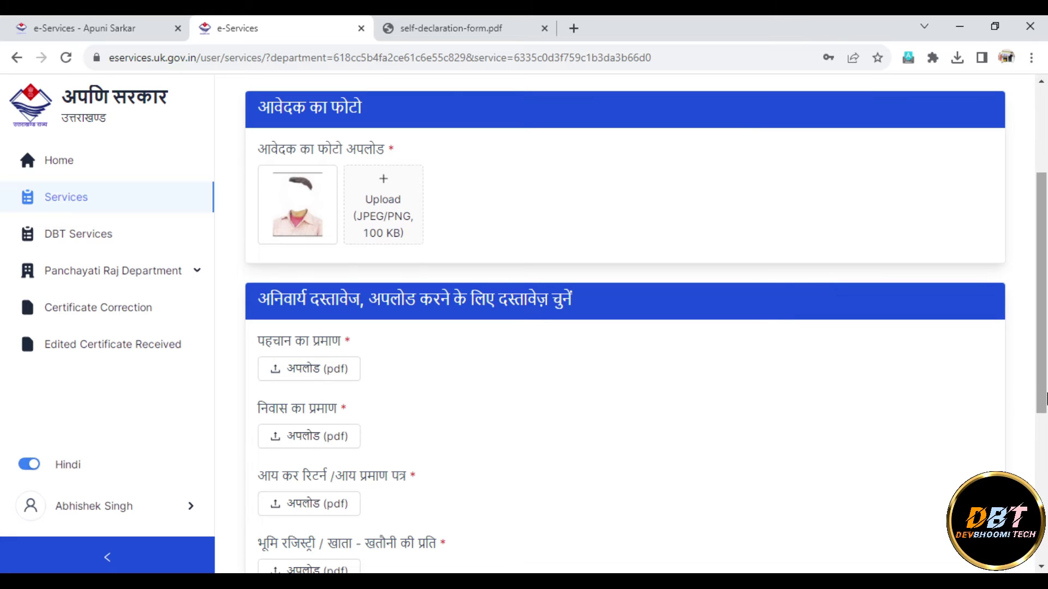
pyautogui.scroll(-1, 1046, 403)
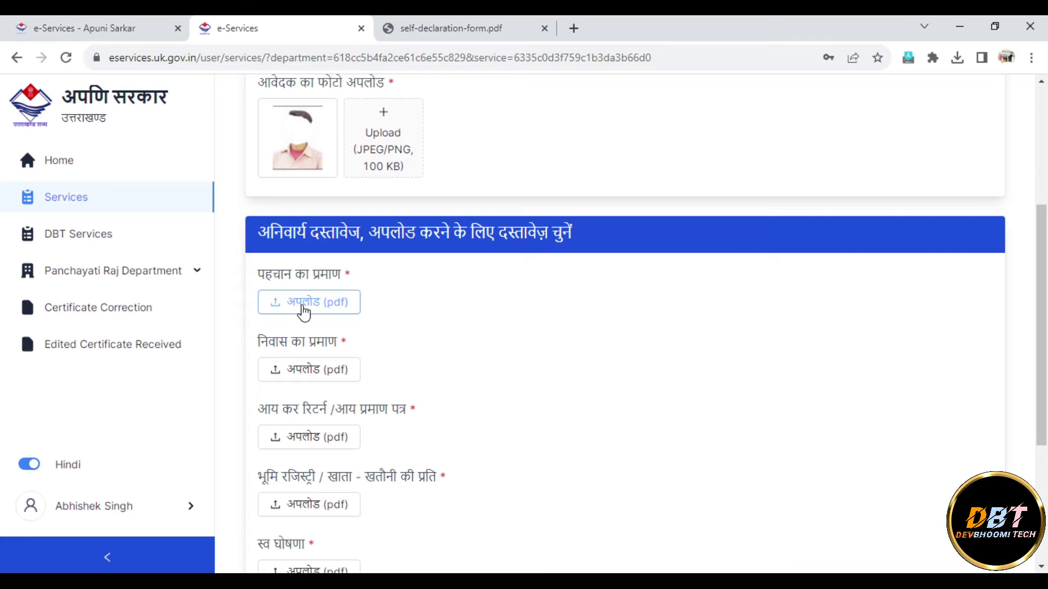
pyautogui.scroll(-2, 1045, 326)
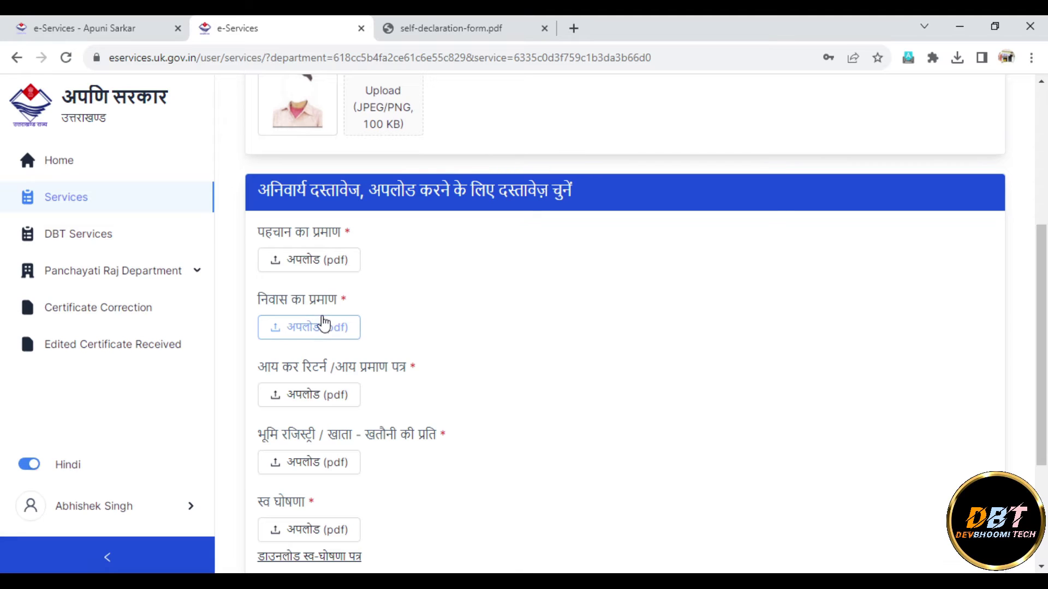
pyautogui.click(317, 267)
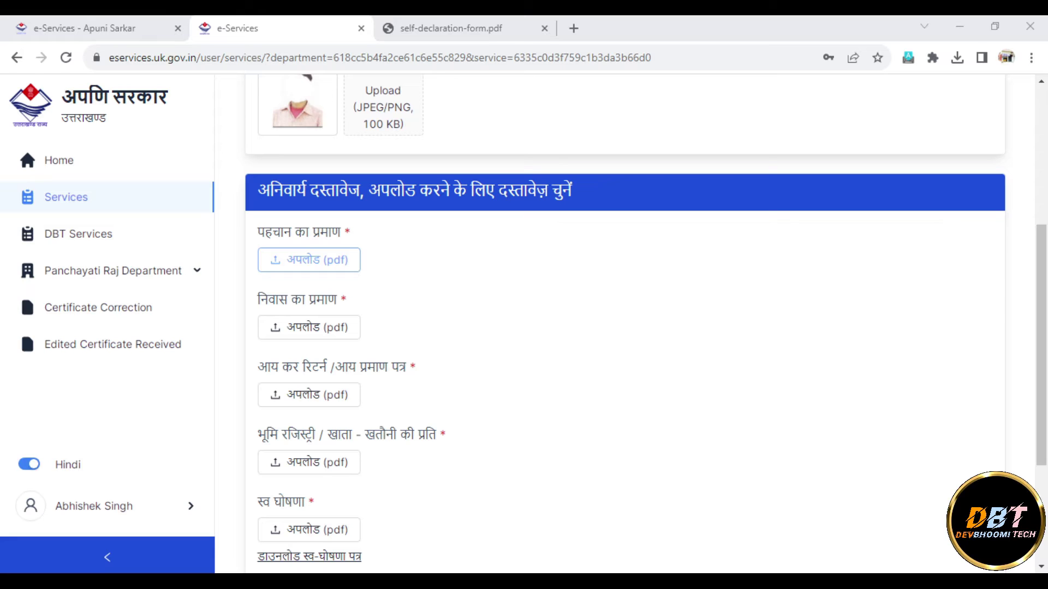
pyautogui.click(630, 384)
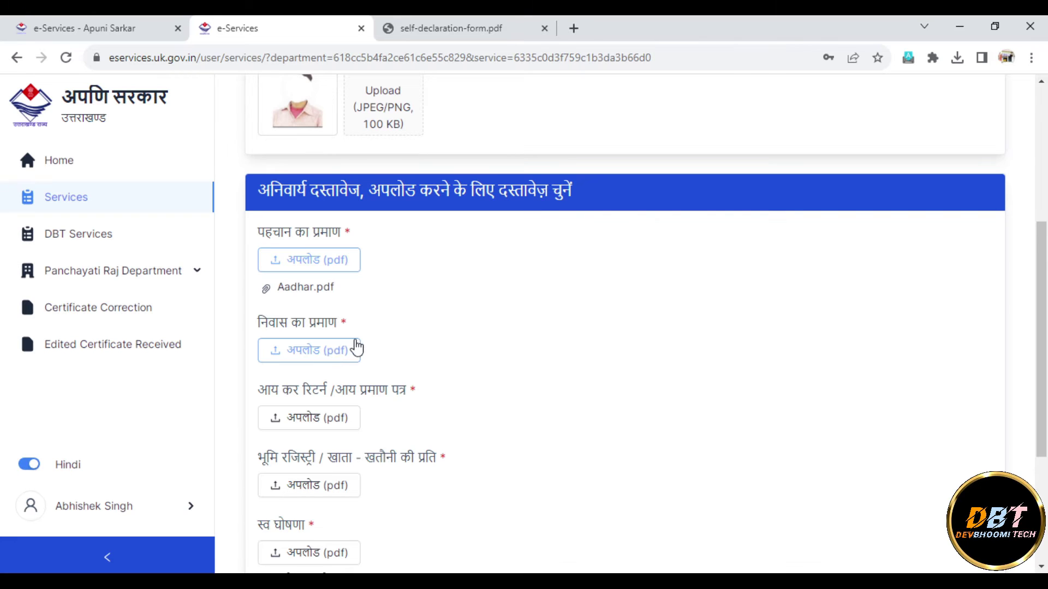
# Recheck the self-declaration PDF and upload Domicile.pdf as the application's proof of residence (निवास का प्रमाण).
pyautogui.click(465, 22)
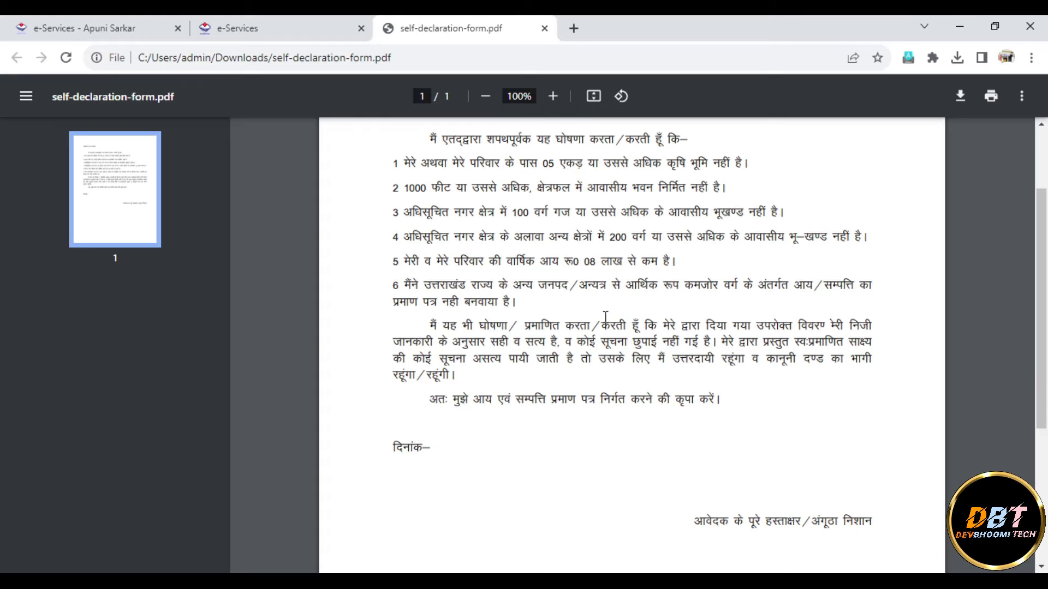
pyautogui.click(290, 22)
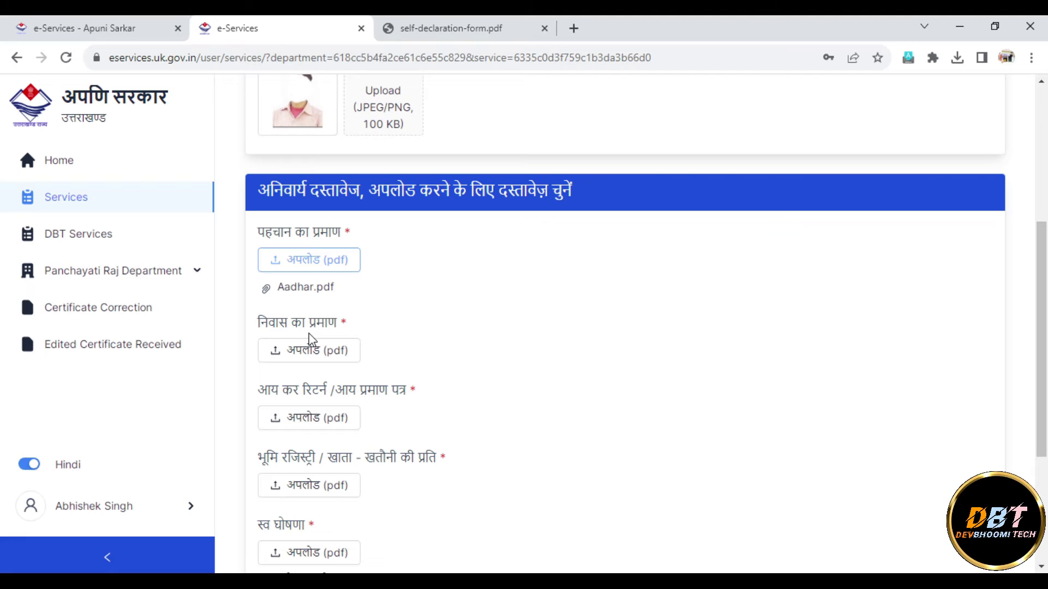
pyautogui.click(326, 358)
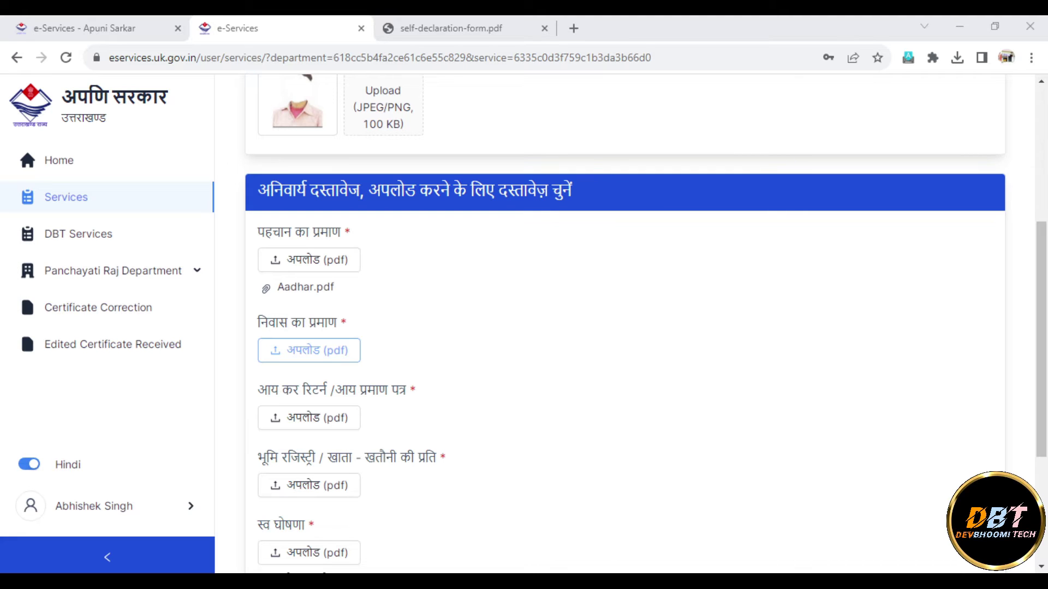
pyautogui.doubleClick(589, 159)
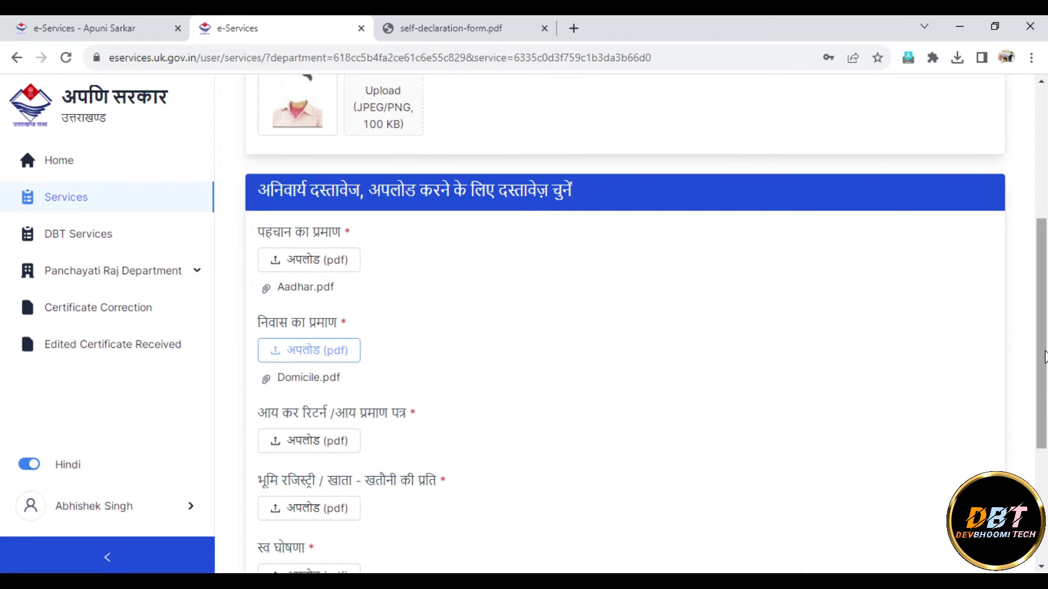
# Recheck the self-declaration PDF and upload Income.pdf as the income tax return / income certificate (आय कर रिटर्न /आय प्रमाण पत्र).
pyautogui.scroll(-2, 1043, 357)
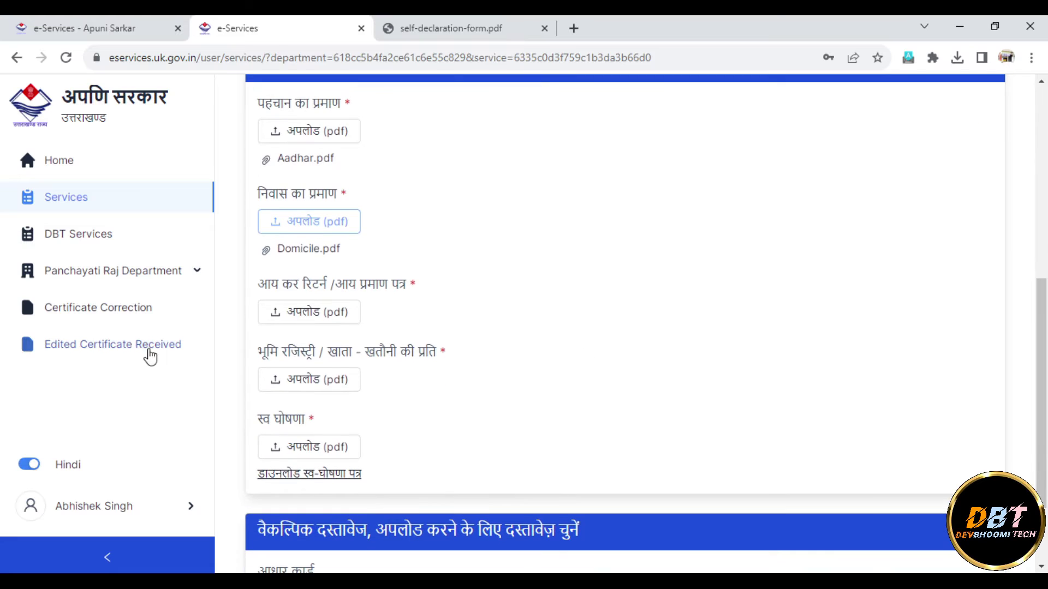
pyautogui.click(467, 19)
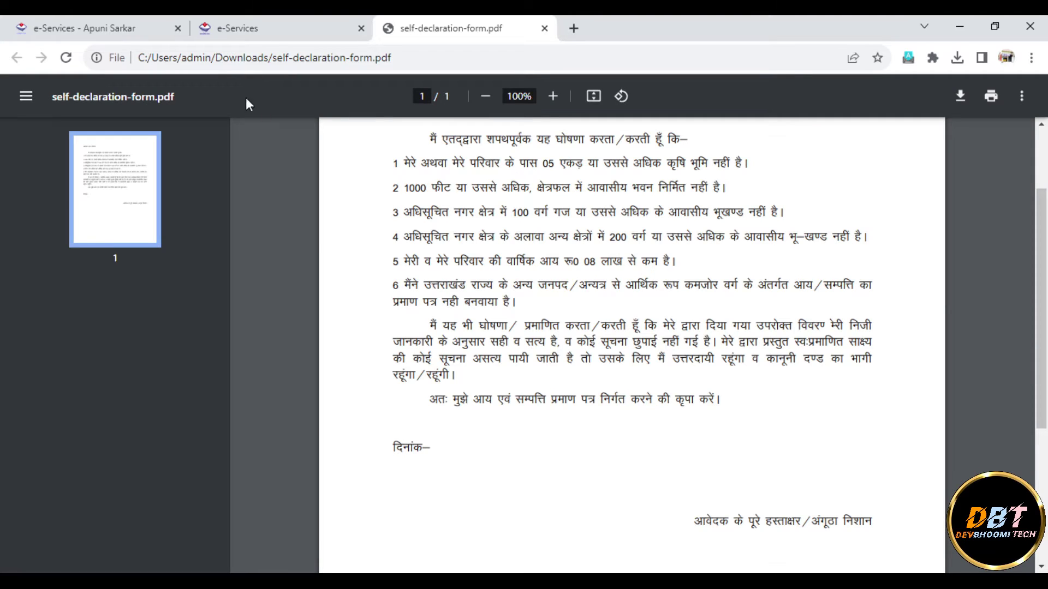
pyautogui.click(274, 27)
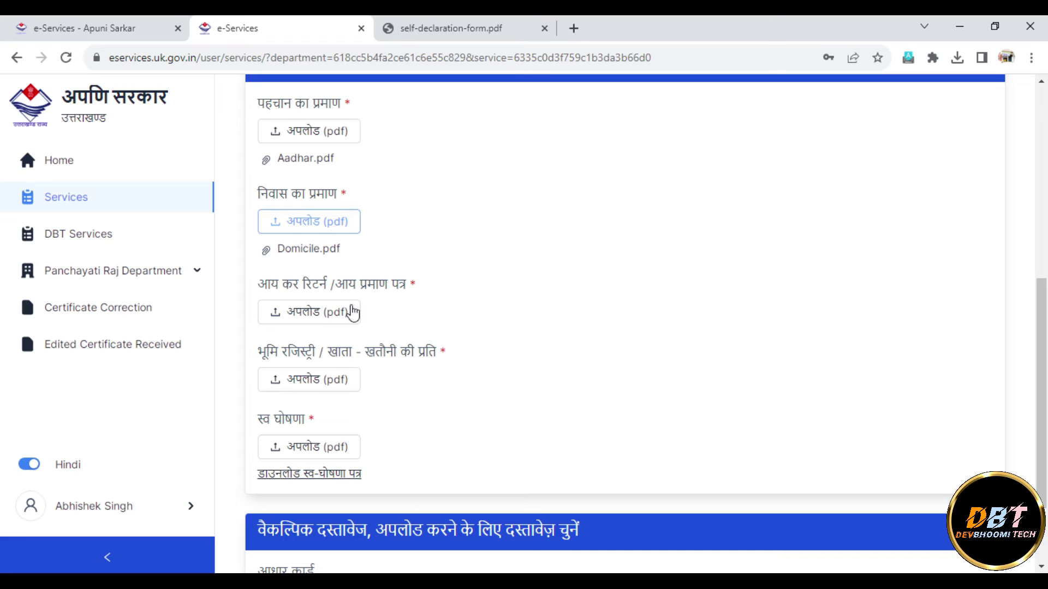
pyautogui.click(328, 314)
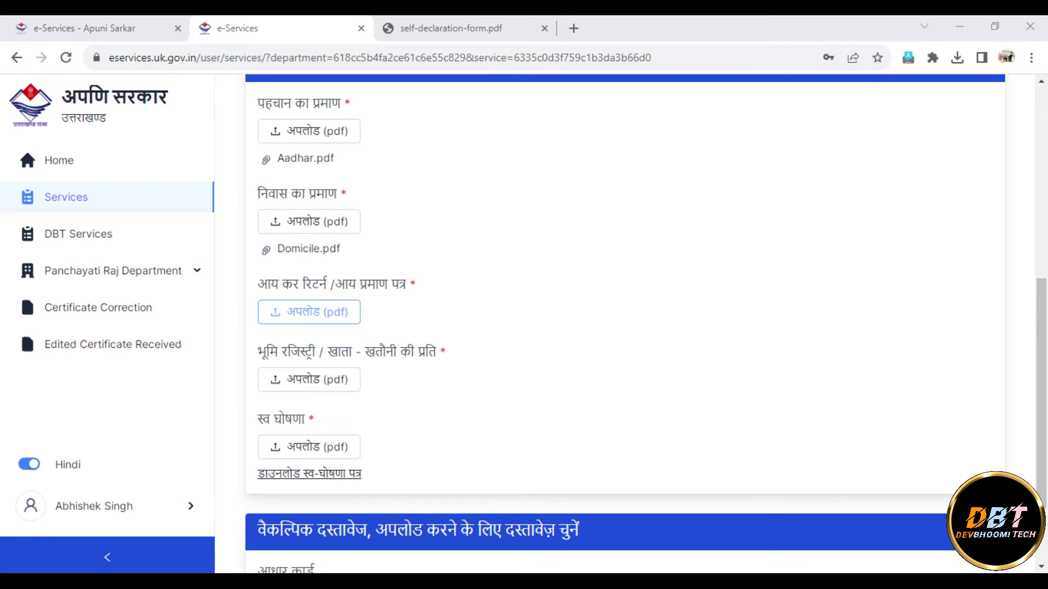
pyautogui.doubleClick(686, 164)
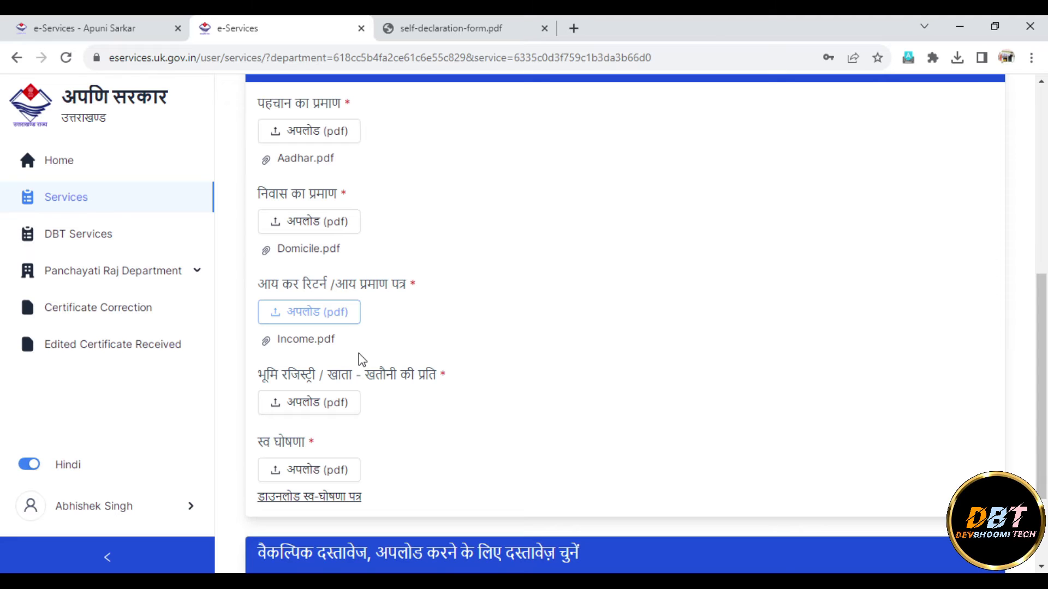
# Download the self-declaration form (स्व-घोषणा पत्र), review its points, date and signature lines, and return to the application.
pyautogui.scroll(-2, 1045, 420)
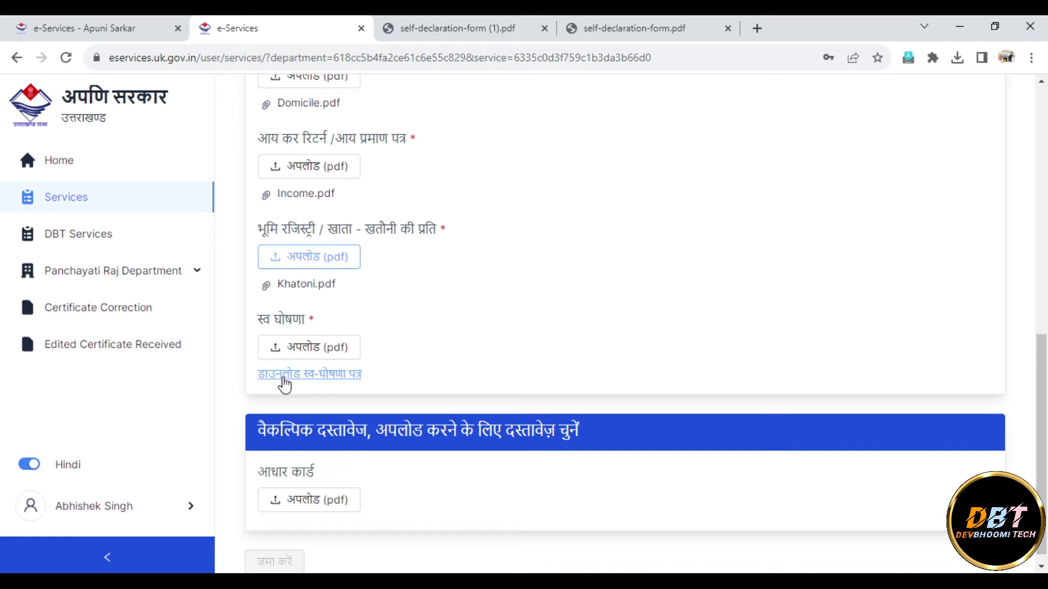
pyautogui.click(321, 385)
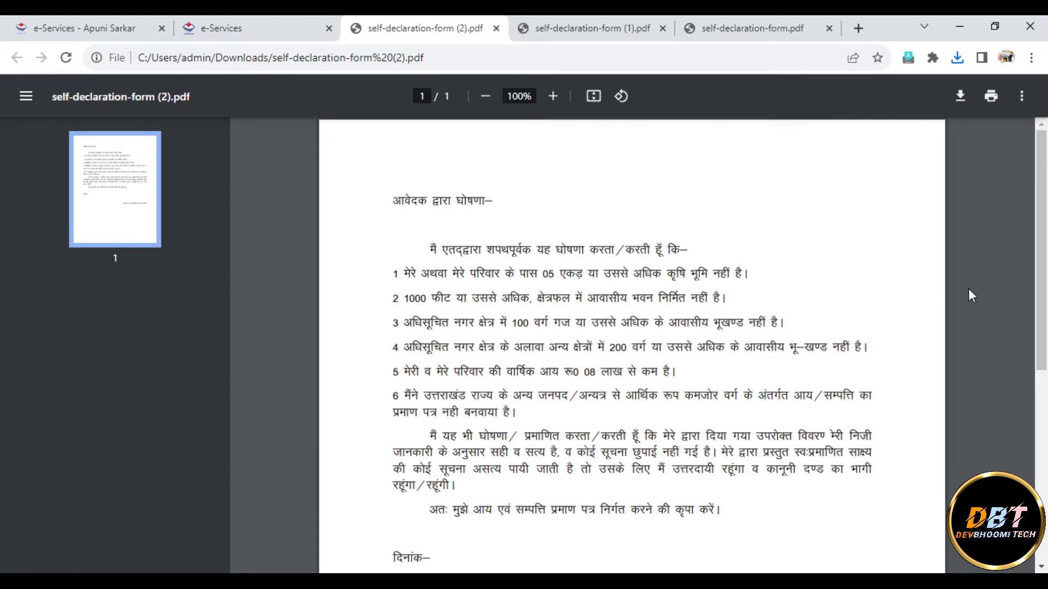
pyautogui.moveTo(1046, 294); pyautogui.dragTo(1046, 354)
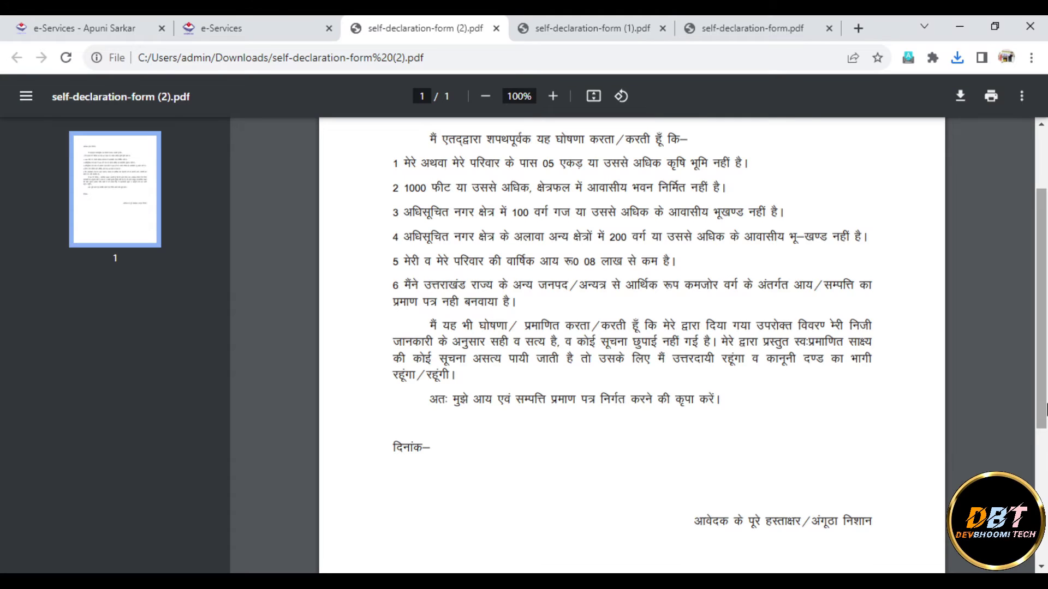
pyautogui.moveTo(1046, 408); pyautogui.dragTo(1046, 395)
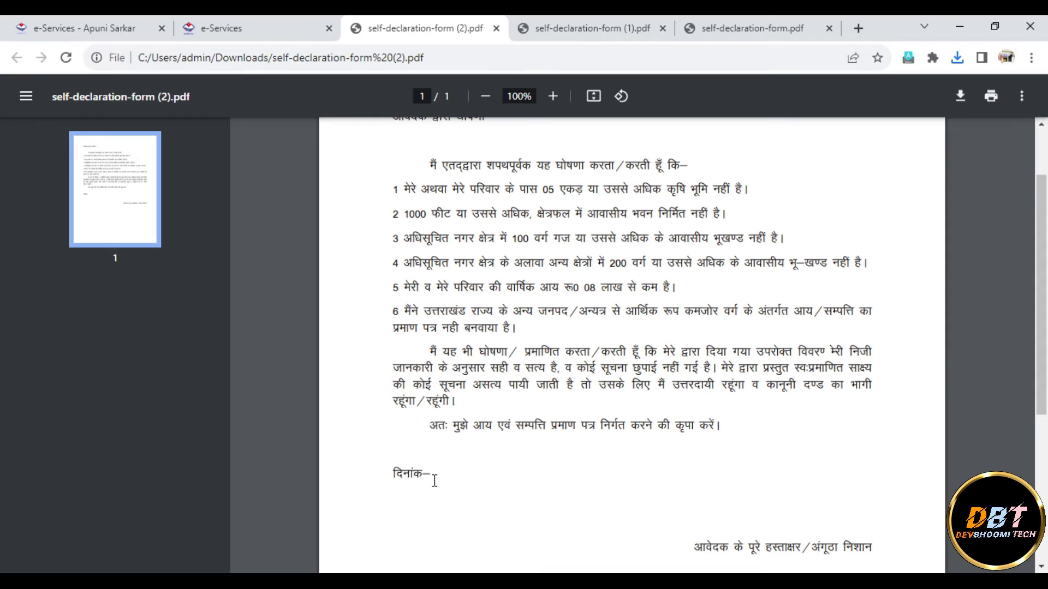
pyautogui.click(296, 30)
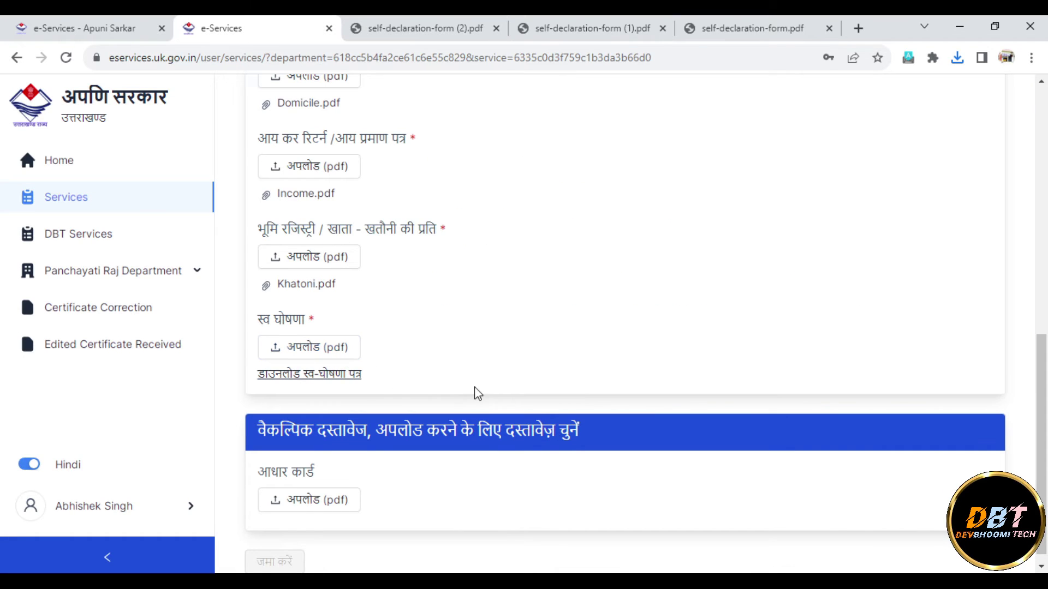
# Upload Affidavit (1).pdf as the self-declaration (स्व घोषणा) in the mandatory documents section.
pyautogui.click(625, 581)
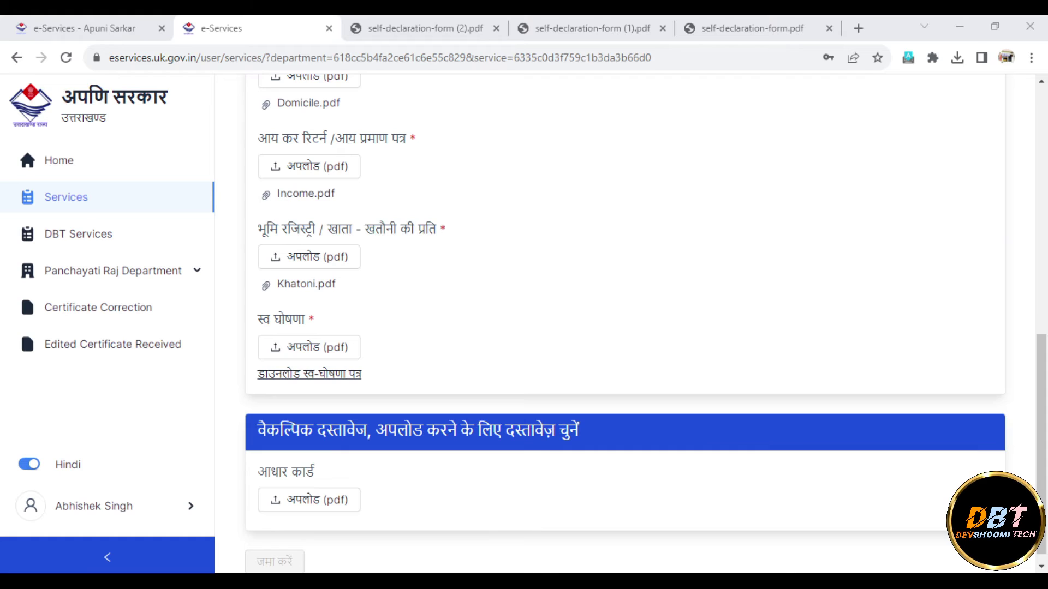
pyautogui.click(584, 429)
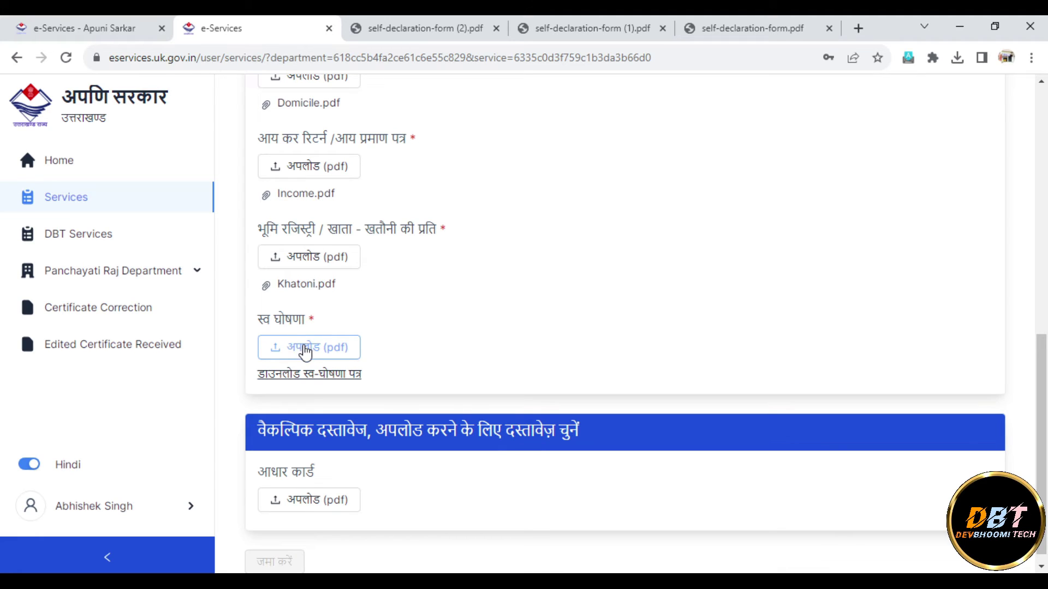
pyautogui.click(329, 356)
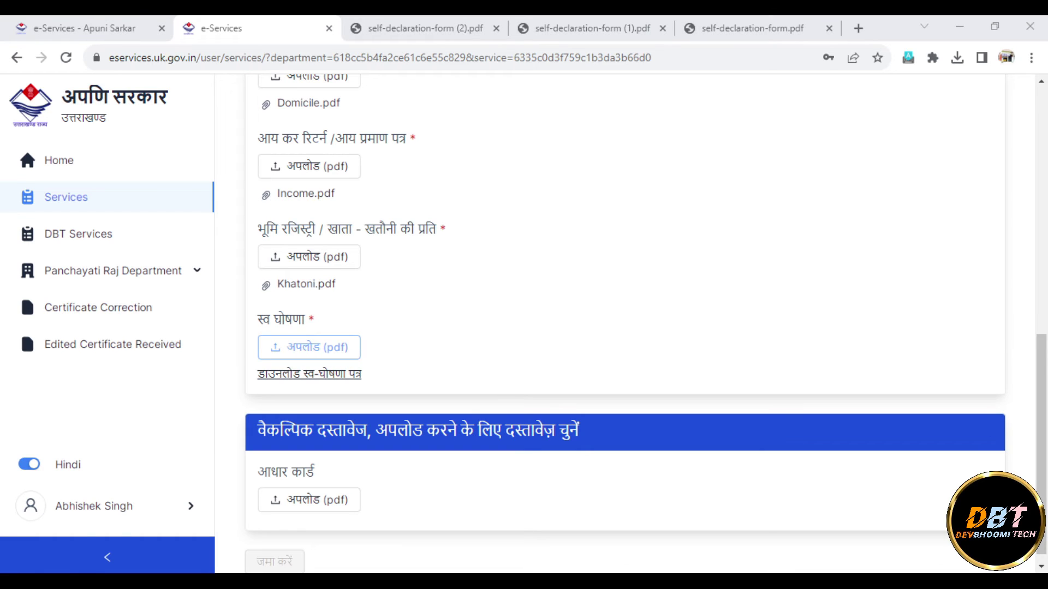
pyautogui.doubleClick(276, 152)
pyautogui.moveTo(277, 152); pyautogui.dragTo(314, 176)
pyautogui.click(532, 241)
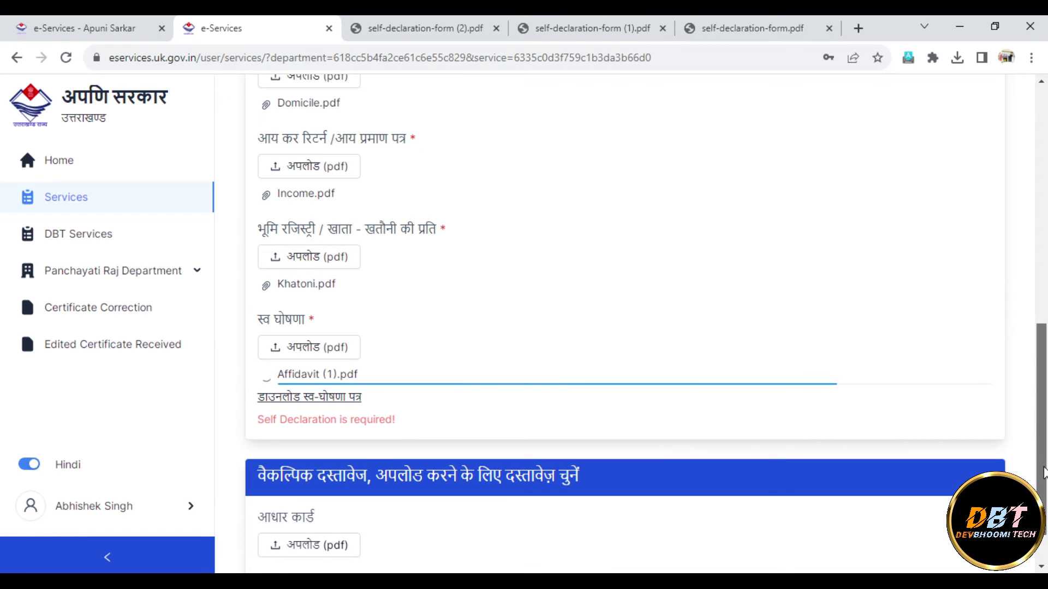
pyautogui.scroll(-2, 578, 471)
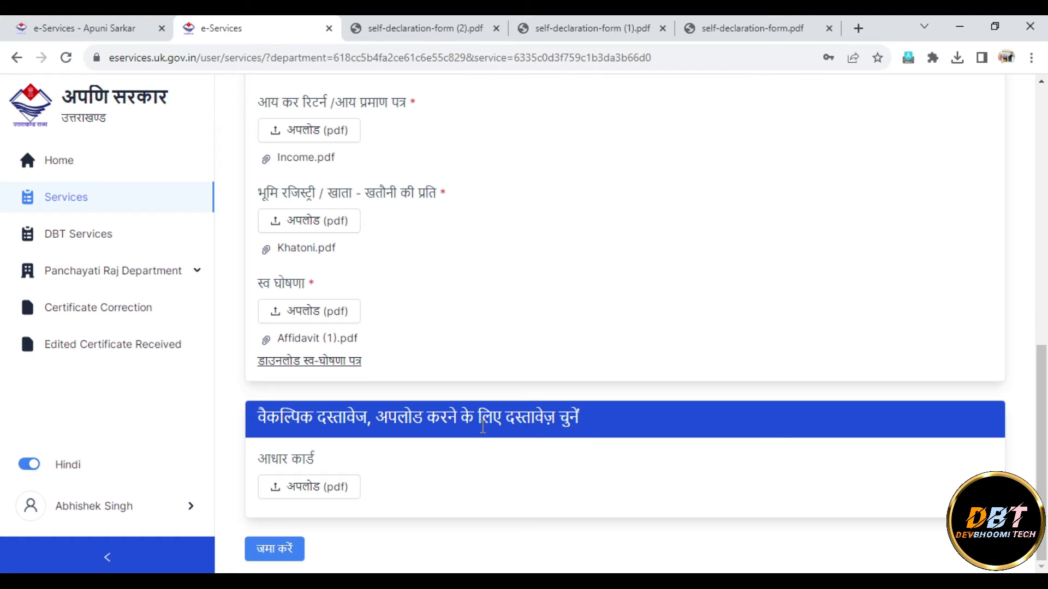
# Submit the uploaded documents to create the application, leaving the optional Aadhaar card (आधार कार्ड) document empty.
pyautogui.click(320, 216)
pyautogui.click(328, 494)
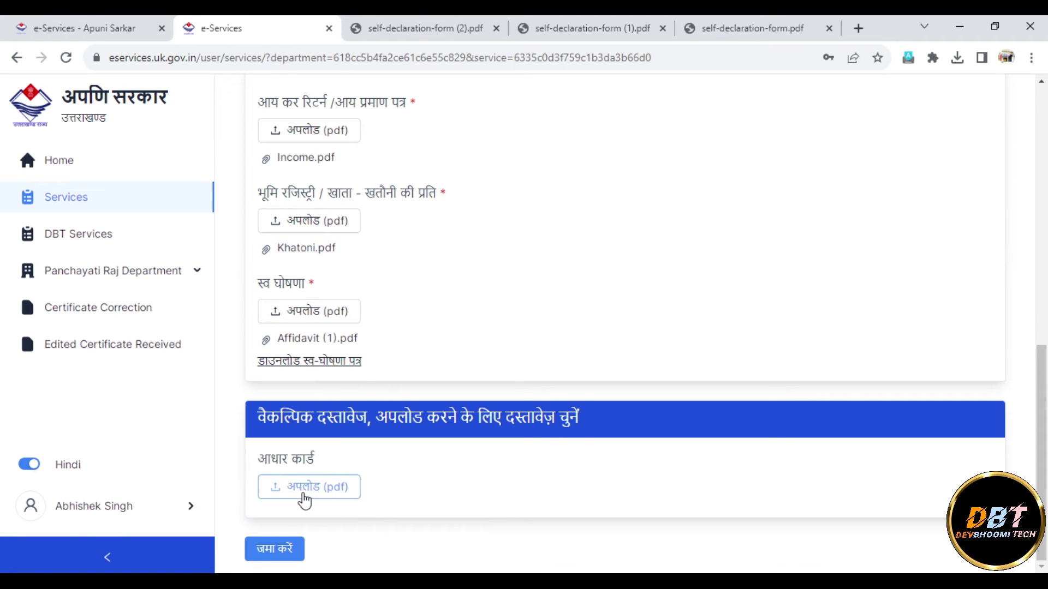
pyautogui.click(293, 547)
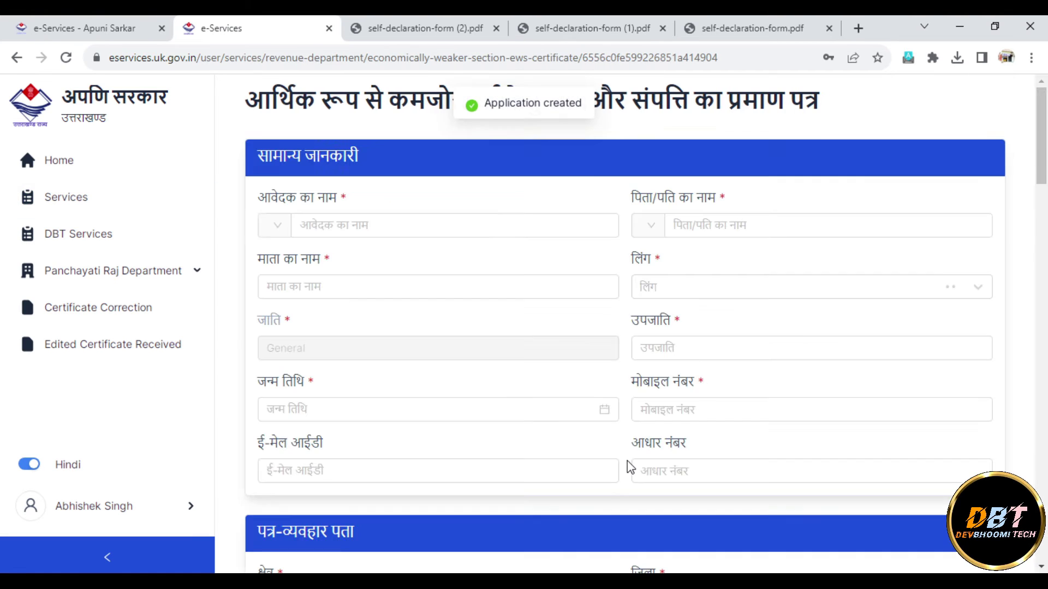
# Set the applicant's title to श्री and the father/husband relation to पुत्र in the general information section (सामान्य जानकारी).
pyautogui.click(366, 294)
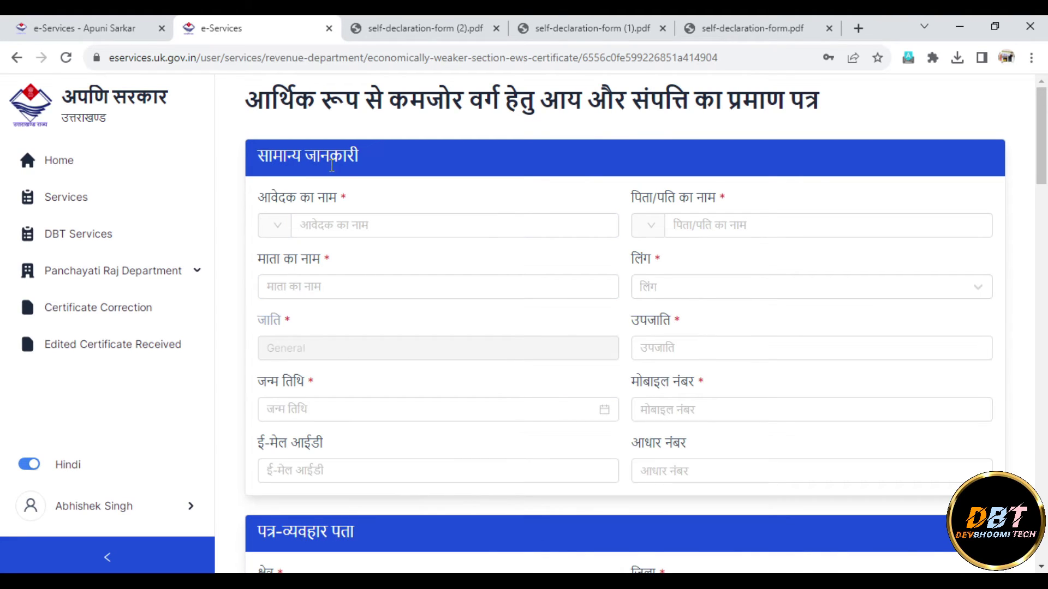
pyautogui.click(274, 225)
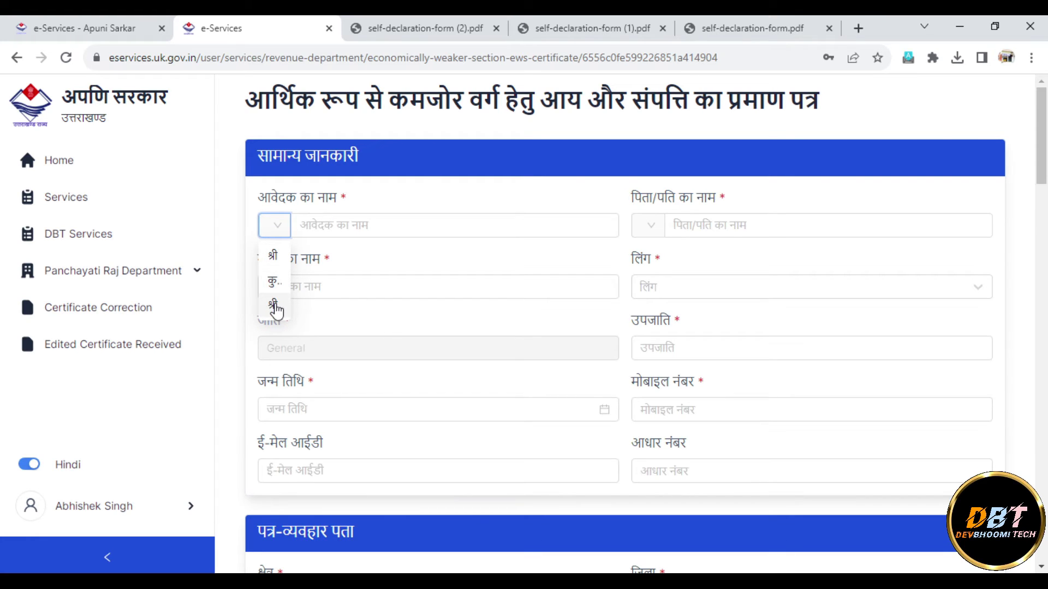
pyautogui.click(280, 261)
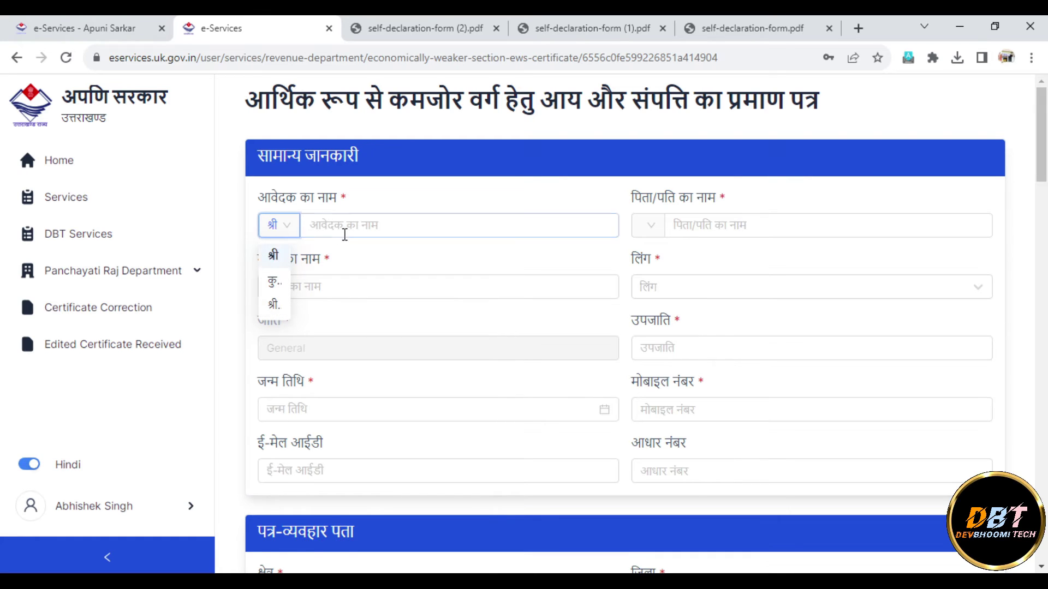
pyautogui.click(346, 229)
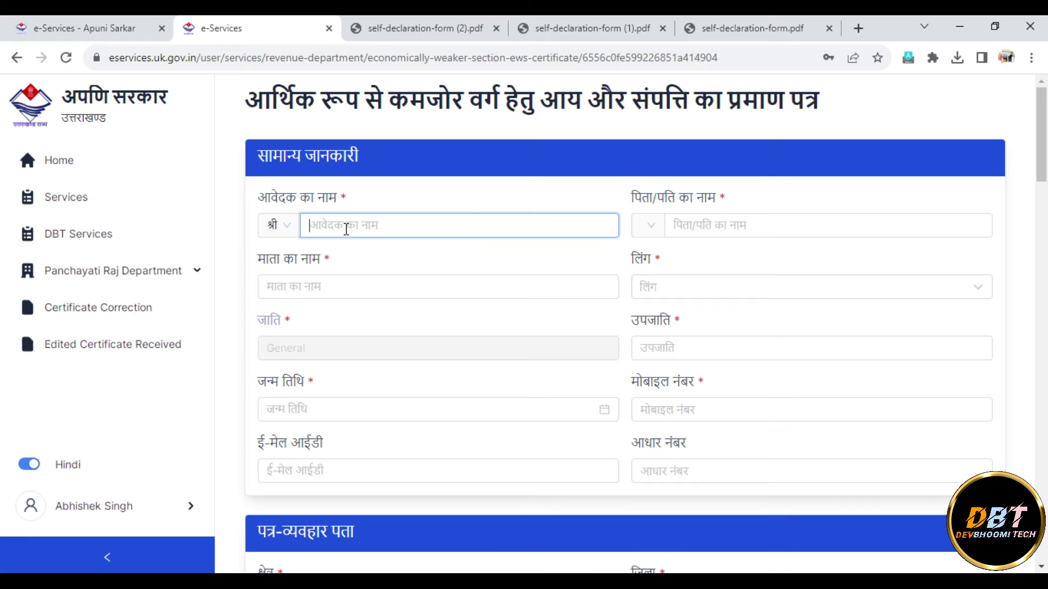
pyautogui.click(649, 226)
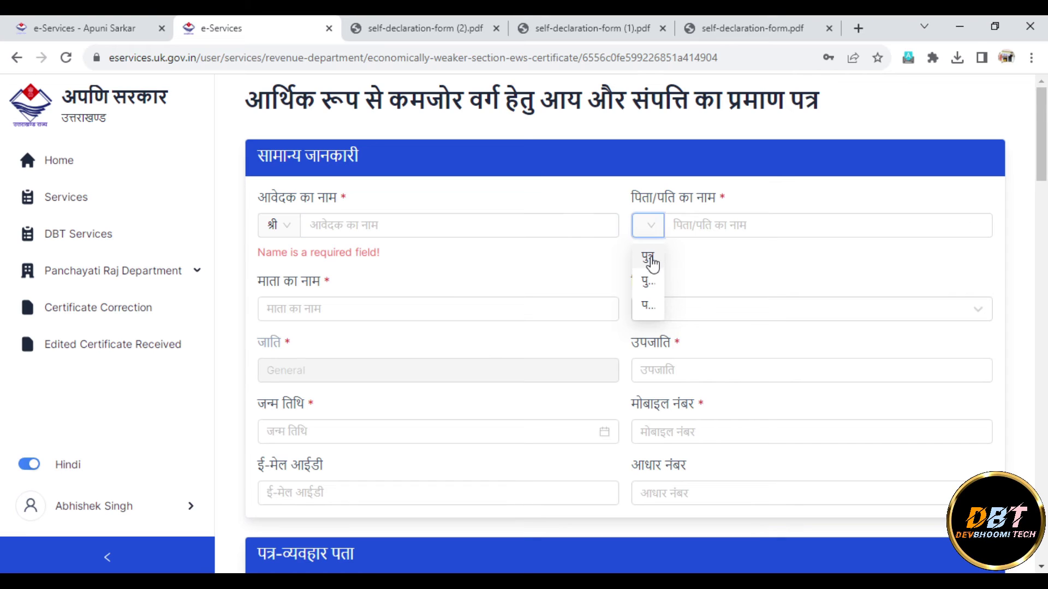
pyautogui.click(646, 314)
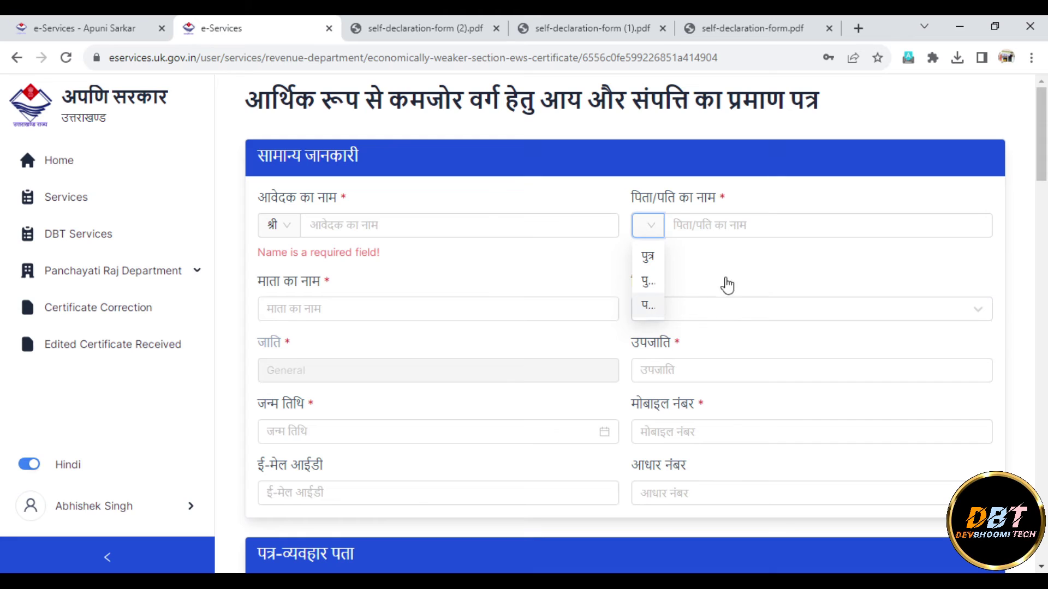
pyautogui.click(670, 228)
pyautogui.click(636, 264)
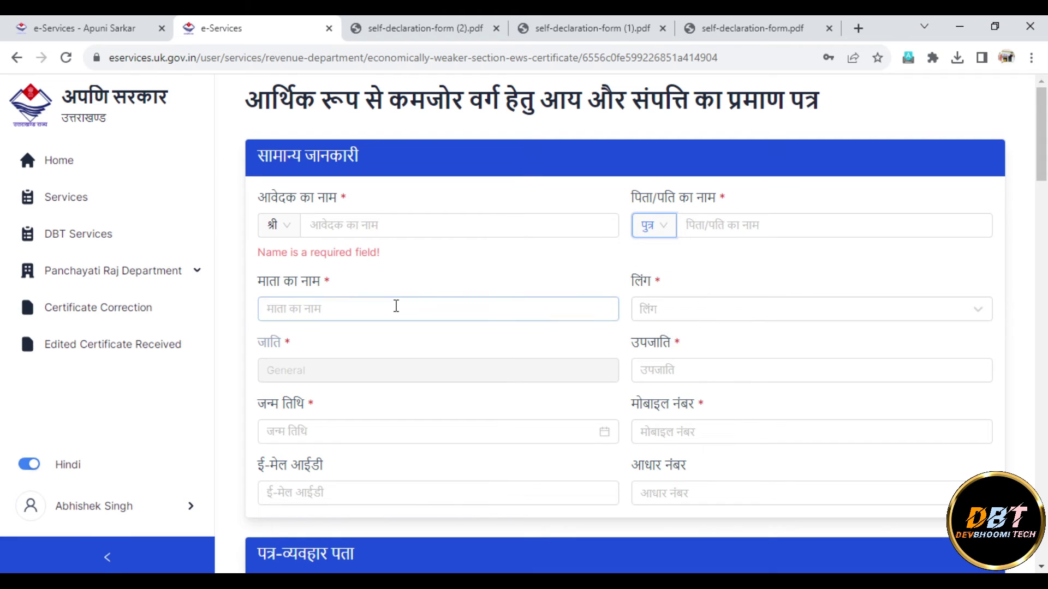
# Set the applicant's gender (लिंग) to पुरुष, leaving the mother's name blank.
pyautogui.click(396, 306)
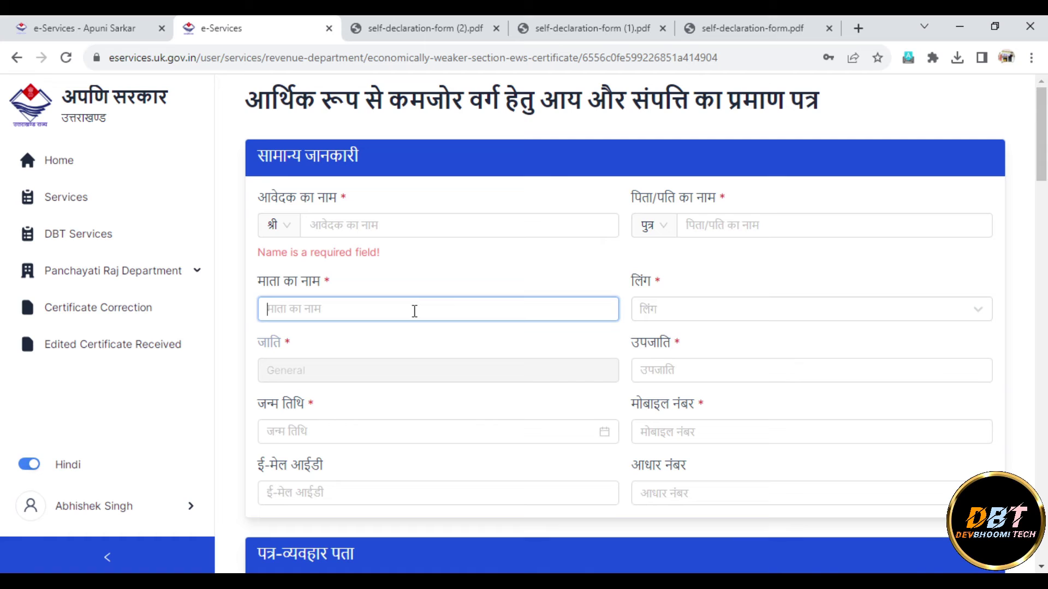
pyautogui.click(701, 316)
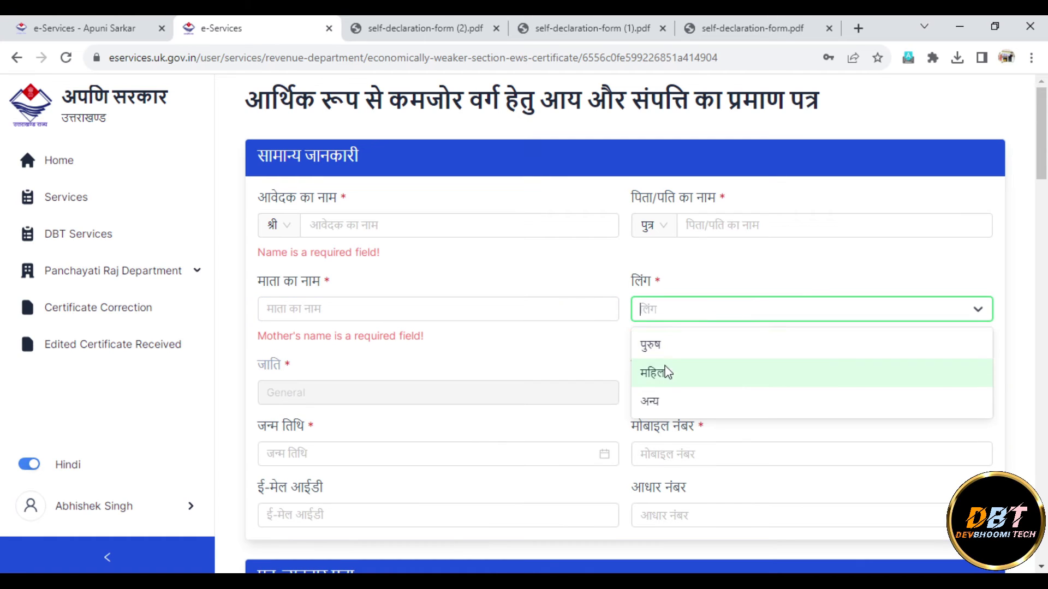
pyautogui.click(686, 352)
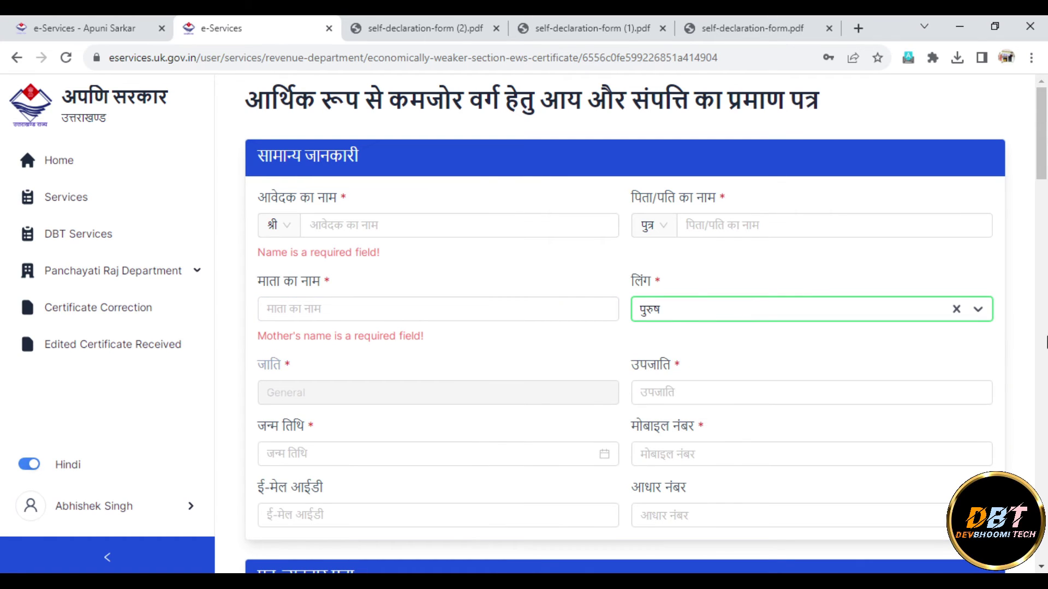
# Pick the applicant's date of birth (जन्म तिथि) from the calendar, leaving the sub-caste and mobile number blank.
pyautogui.scroll(-3, 873, 262)
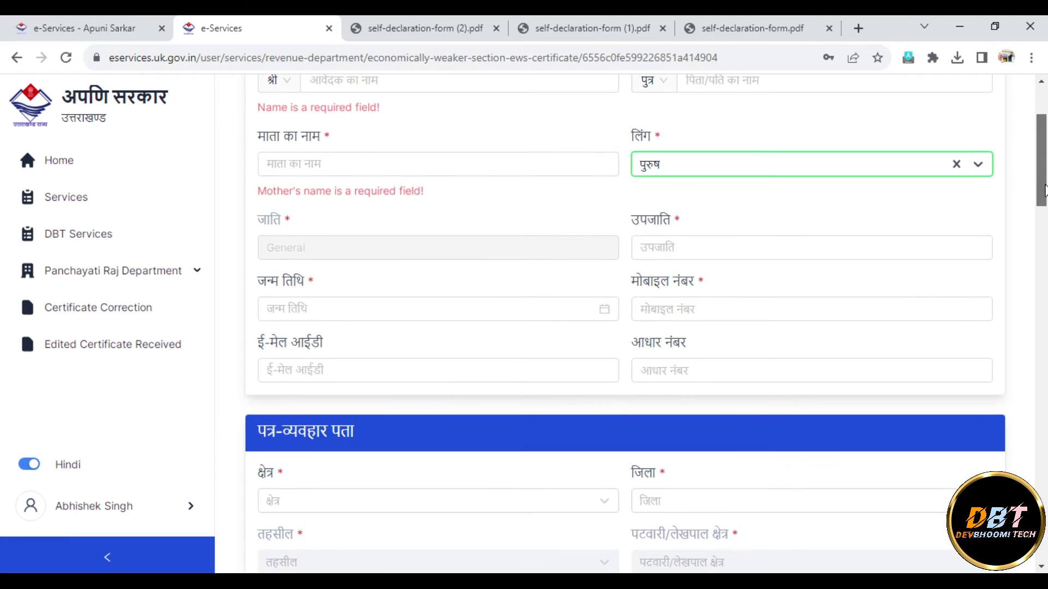
pyautogui.click(794, 257)
pyautogui.click(719, 251)
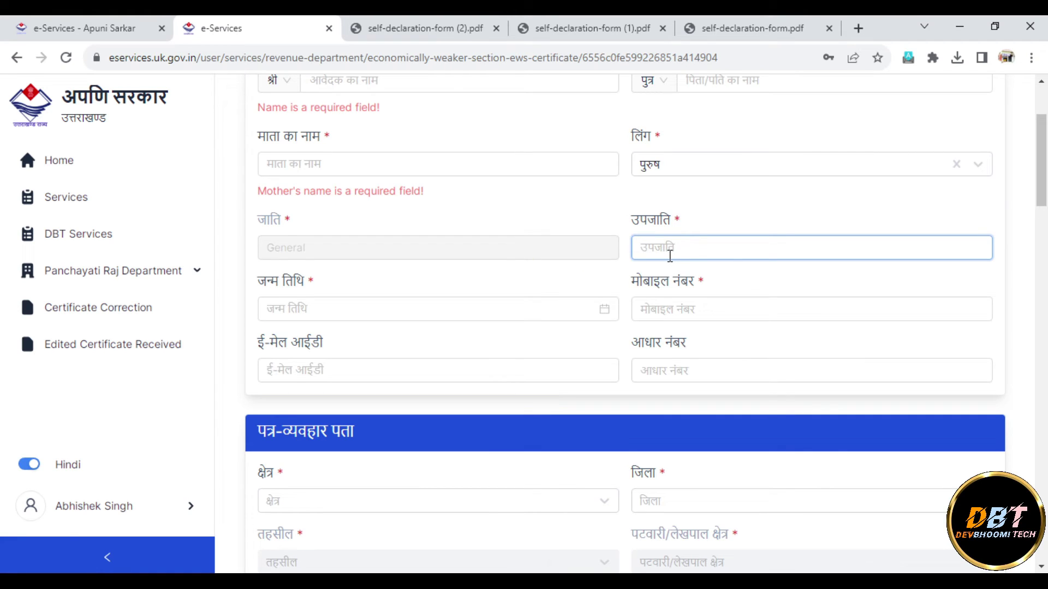
pyautogui.click(609, 314)
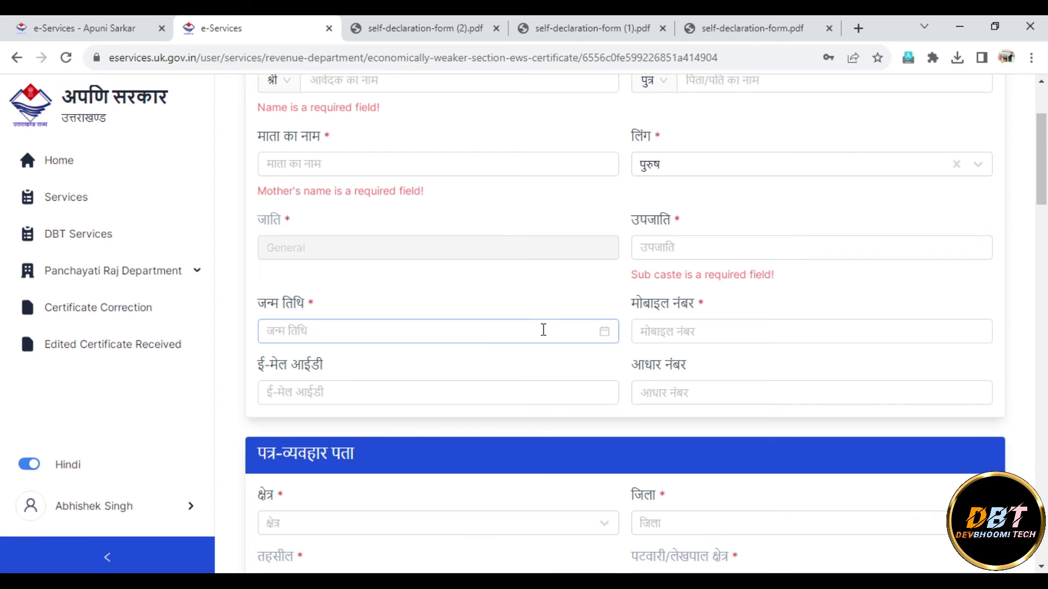
pyautogui.click(477, 334)
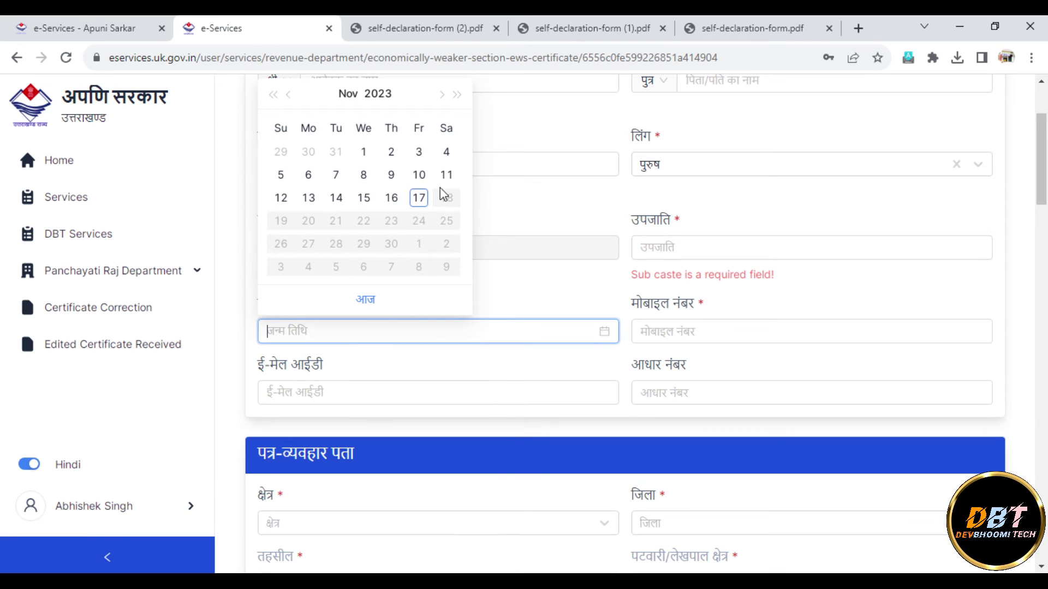
pyautogui.click(377, 95)
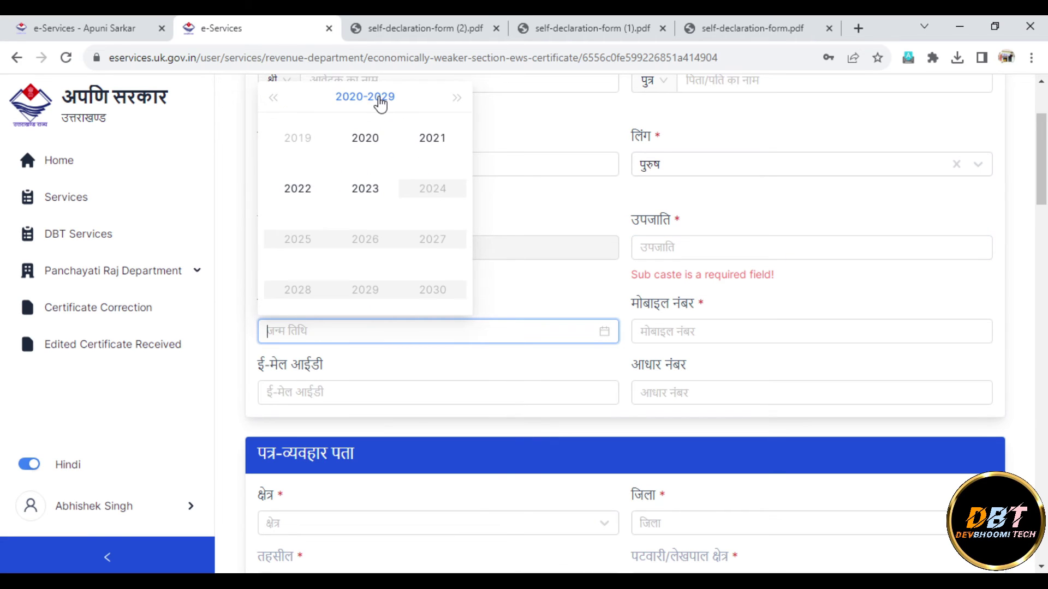
pyautogui.click(272, 98)
pyautogui.click(271, 99)
pyautogui.click(273, 98)
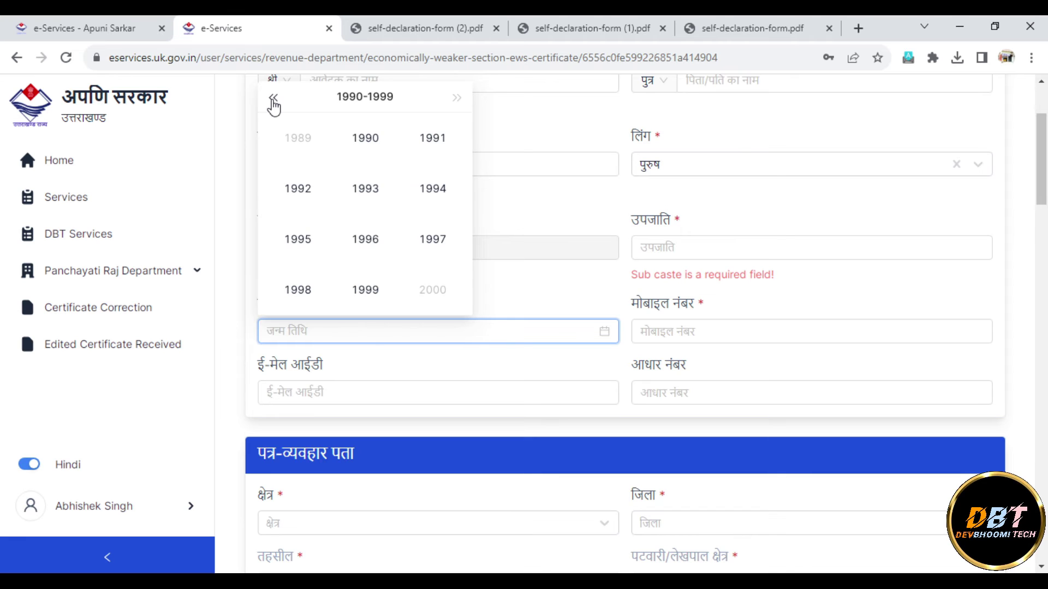
pyautogui.click(295, 139)
pyautogui.click(365, 191)
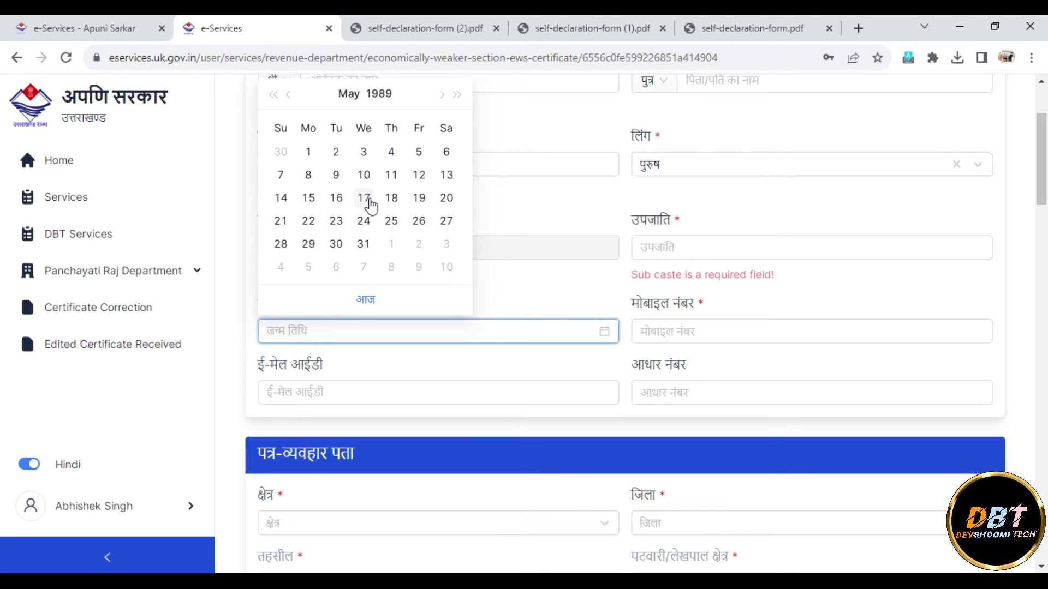
pyautogui.click(364, 197)
pyautogui.click(689, 331)
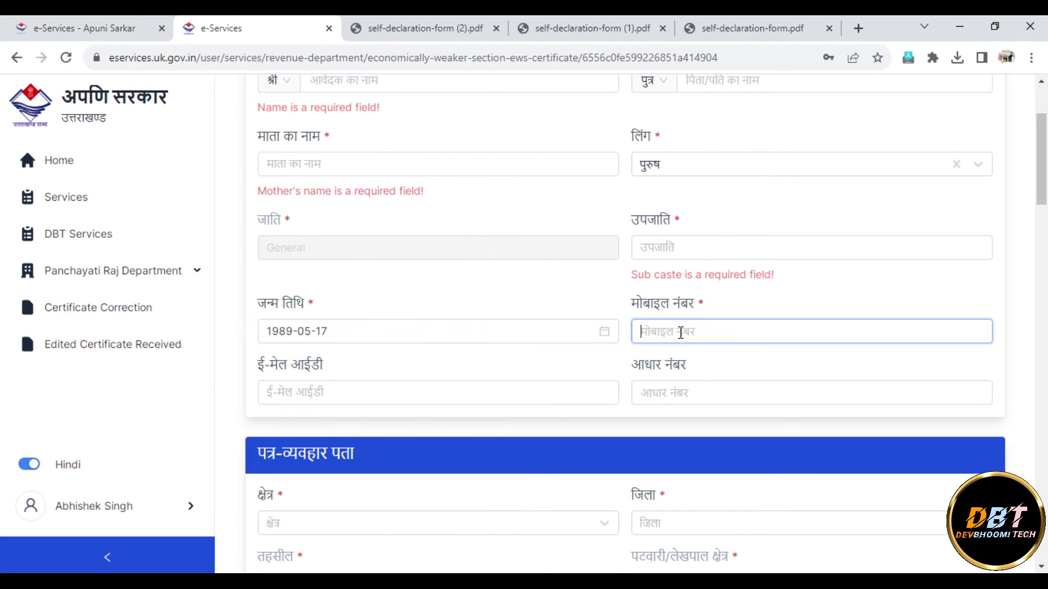
# Set the correspondence address (पत्र-व्यवहार पता) area to शहर and its district to देहरादून, leaving the e-mail and Aadhaar number blank.
pyautogui.scroll(-3, 448, 236)
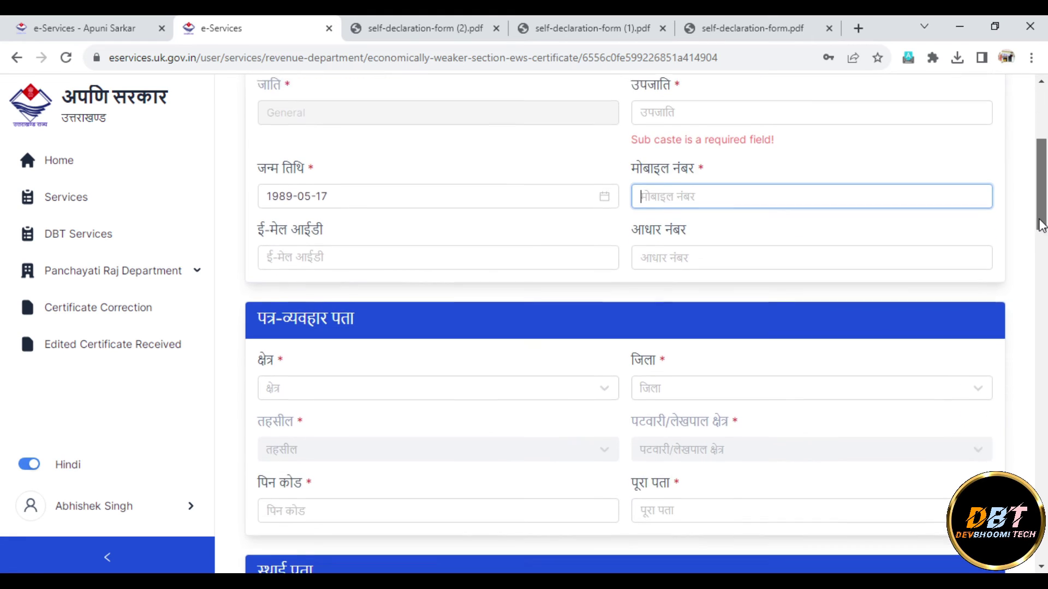
pyautogui.click(294, 243)
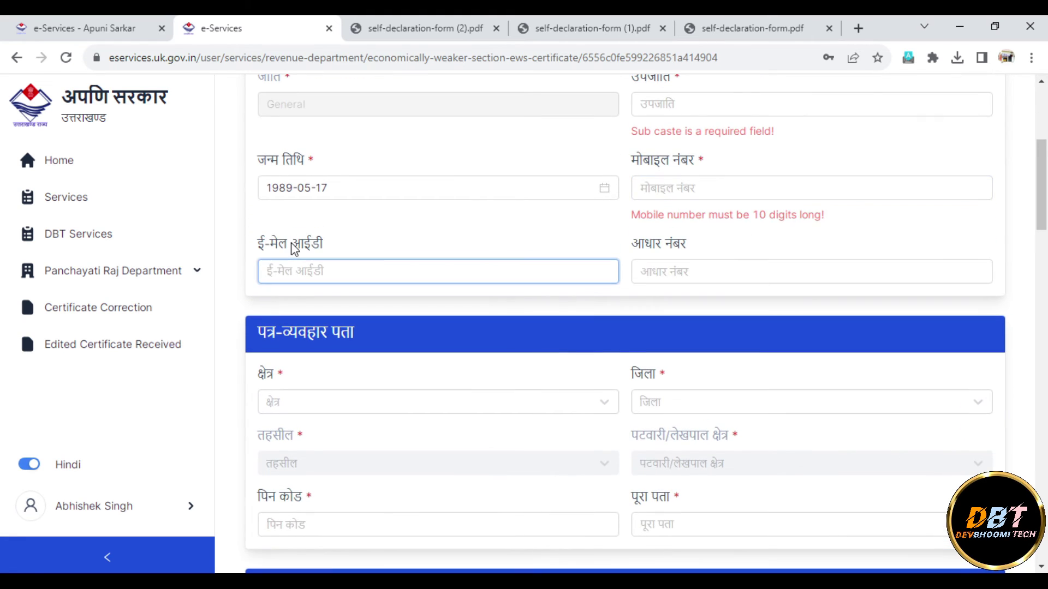
pyautogui.click(697, 274)
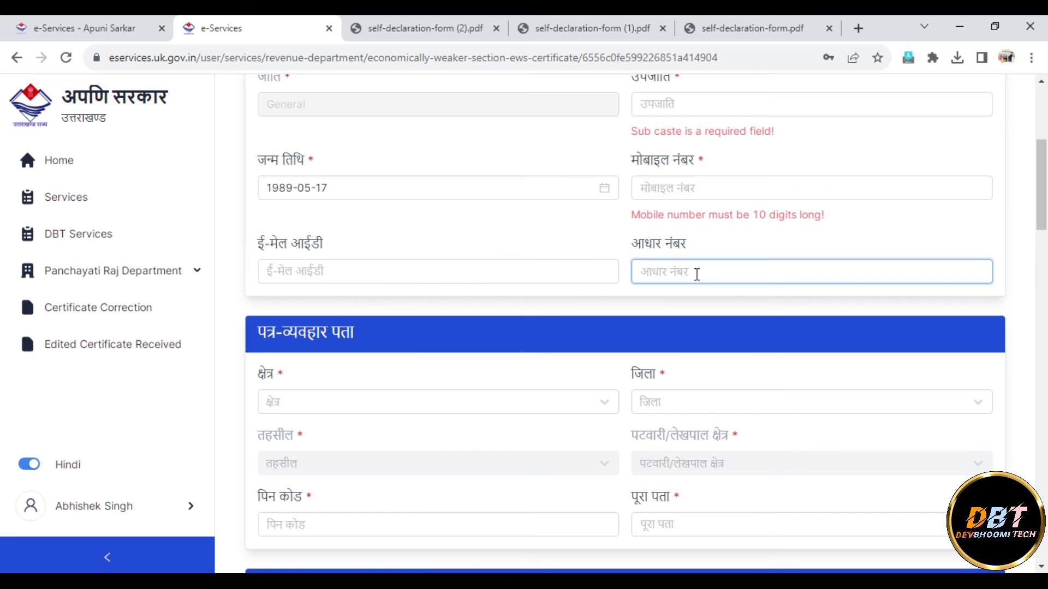
pyautogui.scroll(-4, 354, 215)
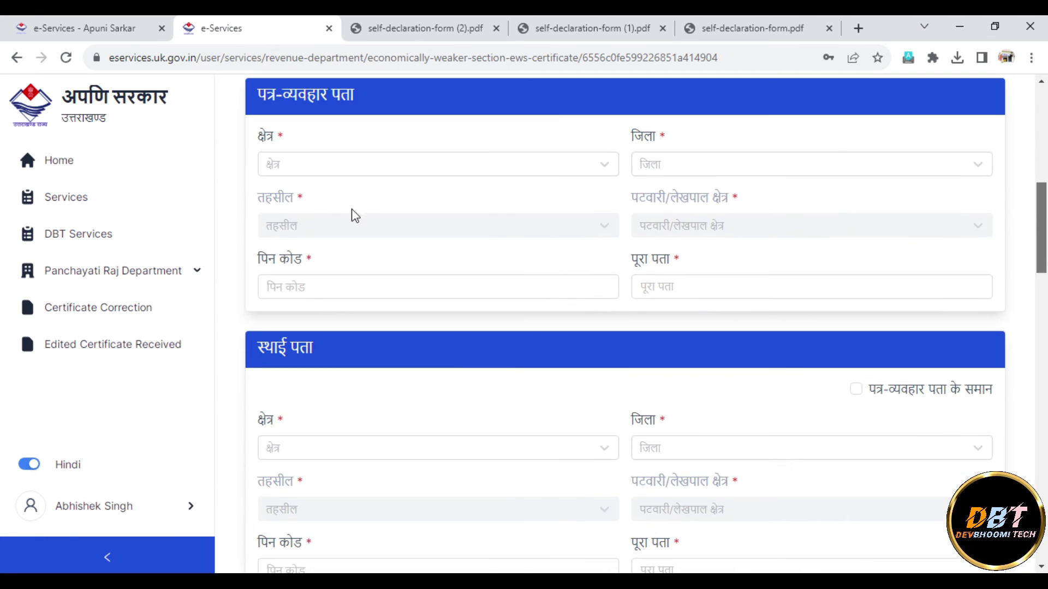
pyautogui.click(351, 176)
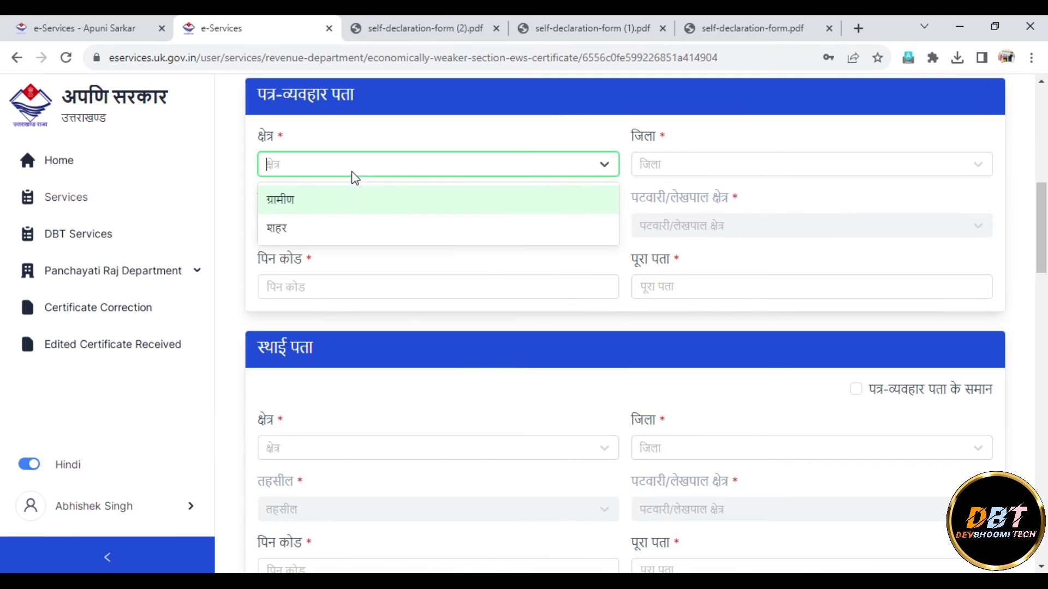
pyautogui.click(331, 222)
pyautogui.click(715, 175)
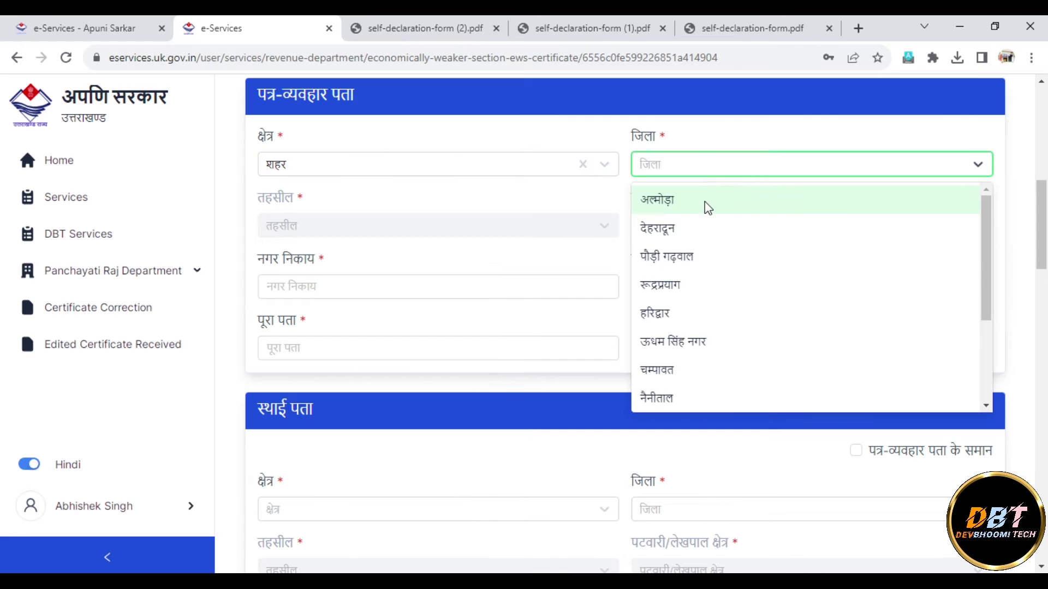
pyautogui.click(702, 228)
# Set the correspondence address's तहसील to देहरादून and its पटवारी/लेखपाल क्षेत्र to कांवली.
pyautogui.click(376, 228)
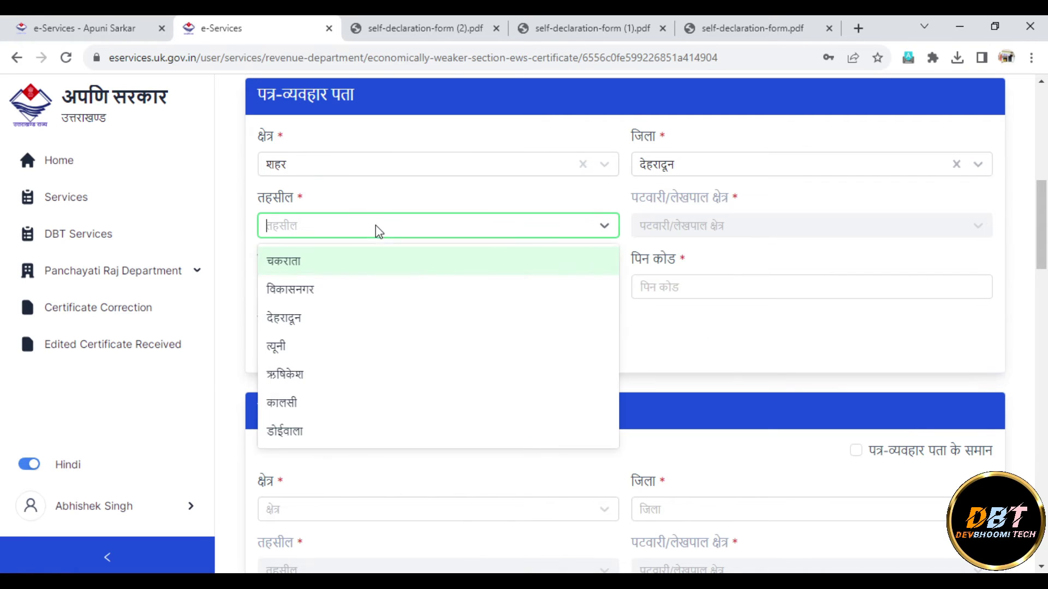
pyautogui.click(332, 321)
pyautogui.click(731, 233)
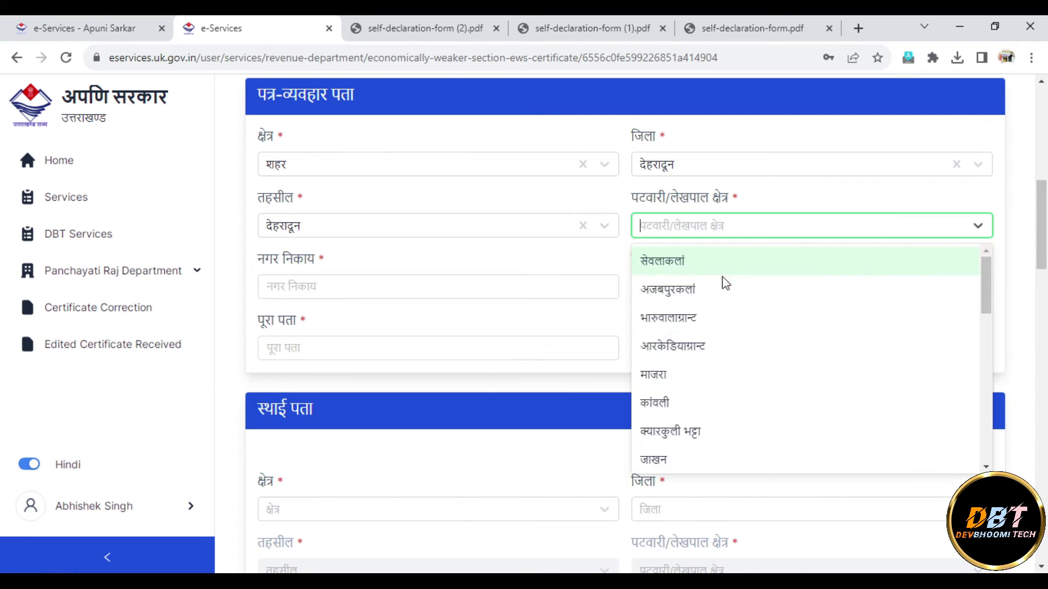
pyautogui.click(690, 414)
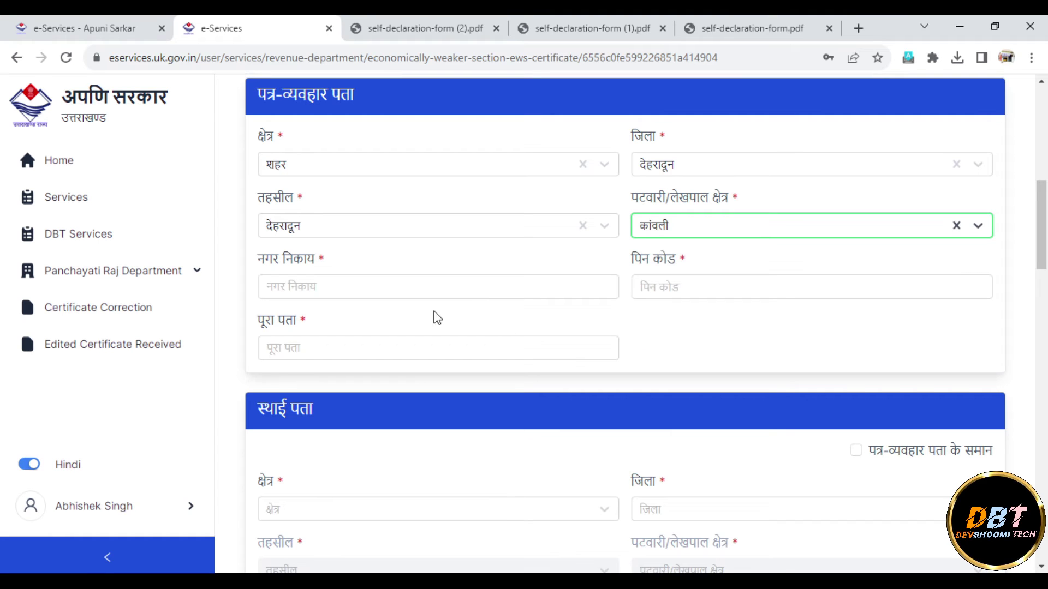
# Switch the form to English to check the label of the नगर निकाय field, and return it to Hindi.
pyautogui.click(317, 286)
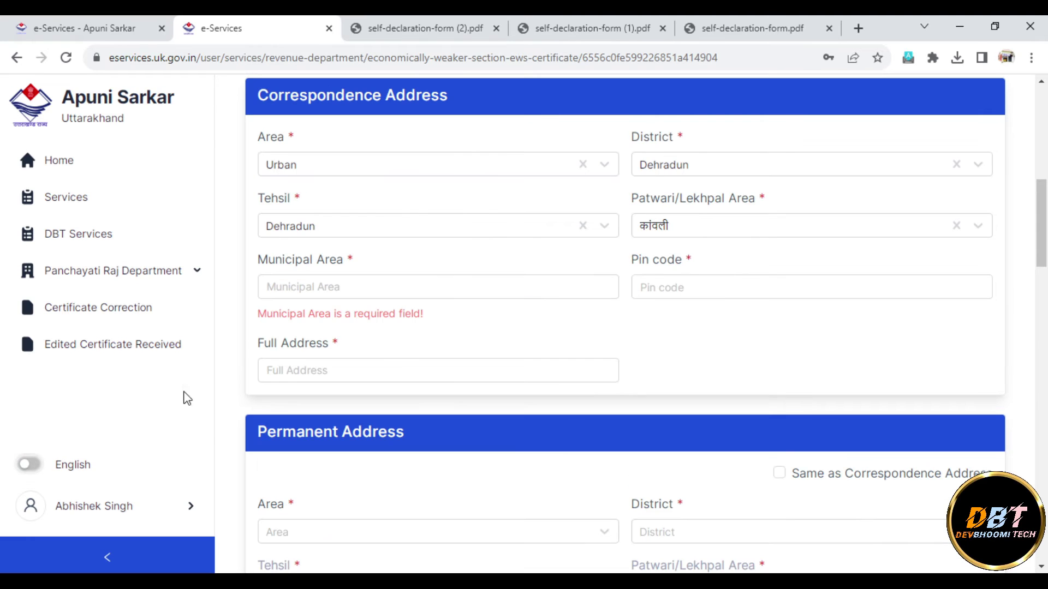
pyautogui.click(30, 468)
pyautogui.click(386, 288)
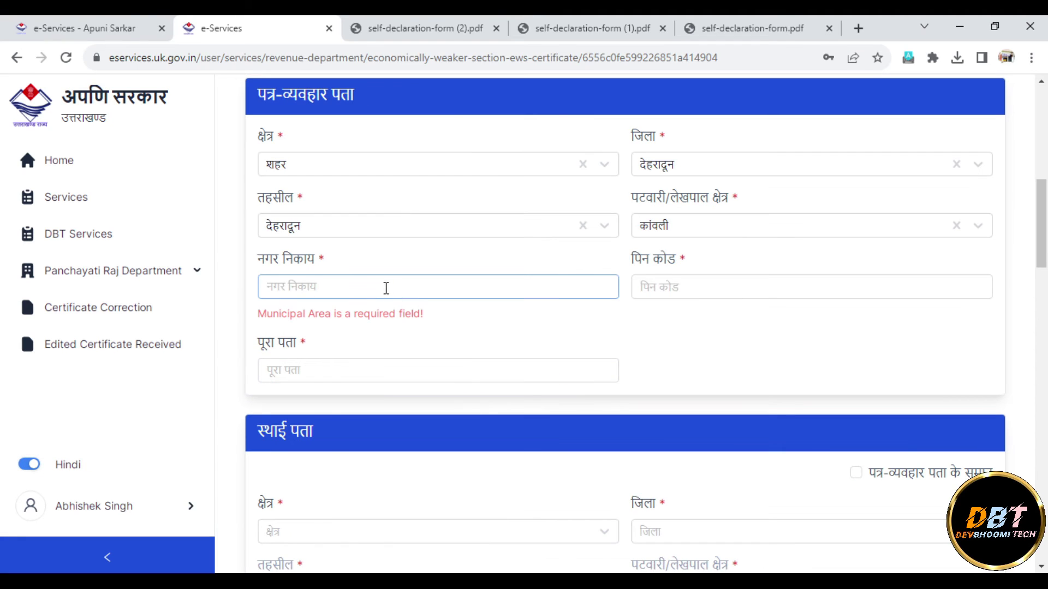
pyautogui.click(684, 289)
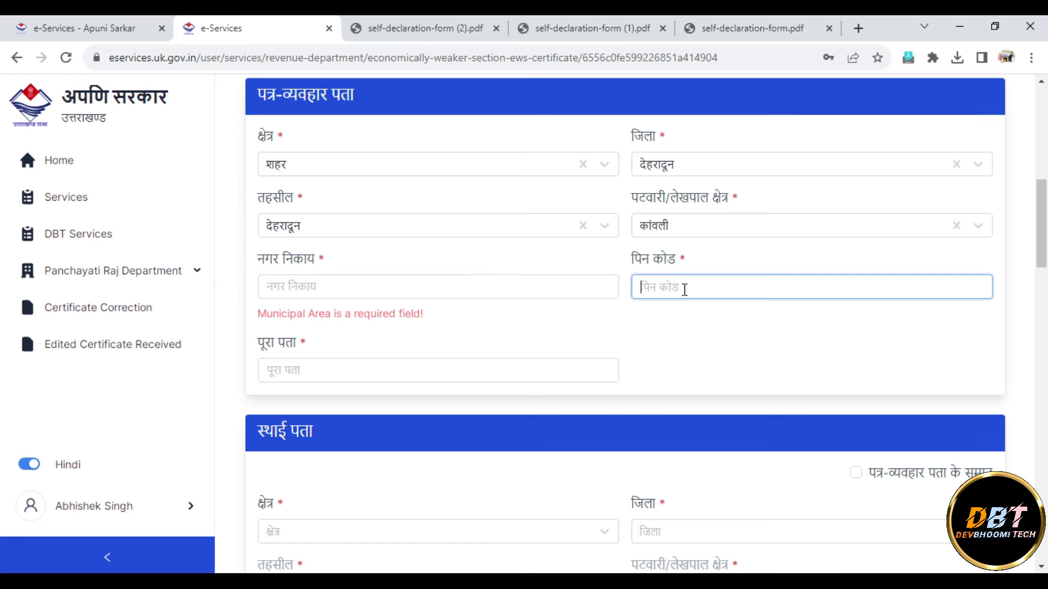
pyautogui.click(321, 360)
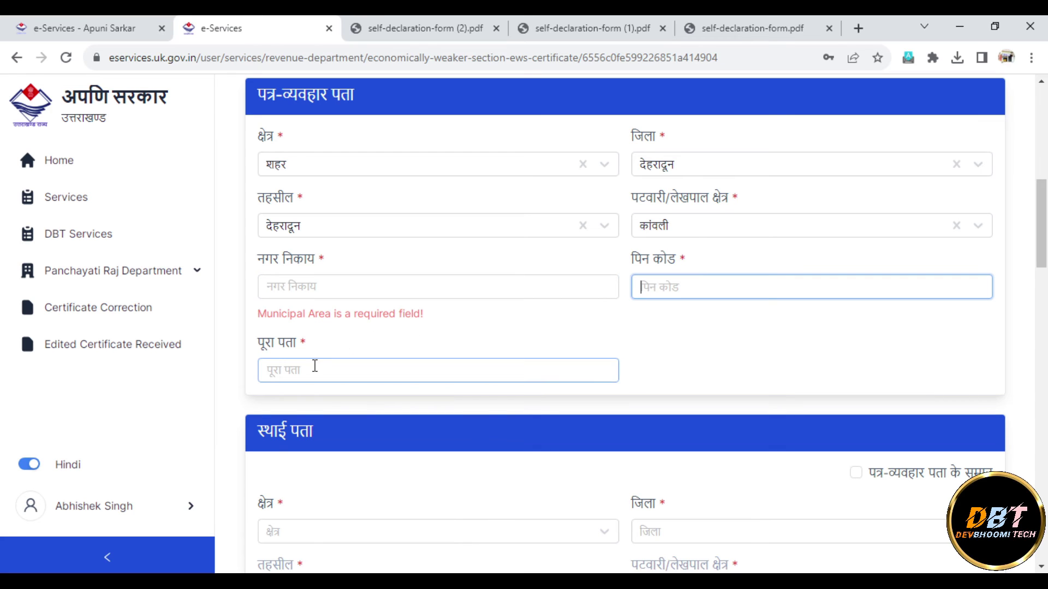
pyautogui.click(315, 366)
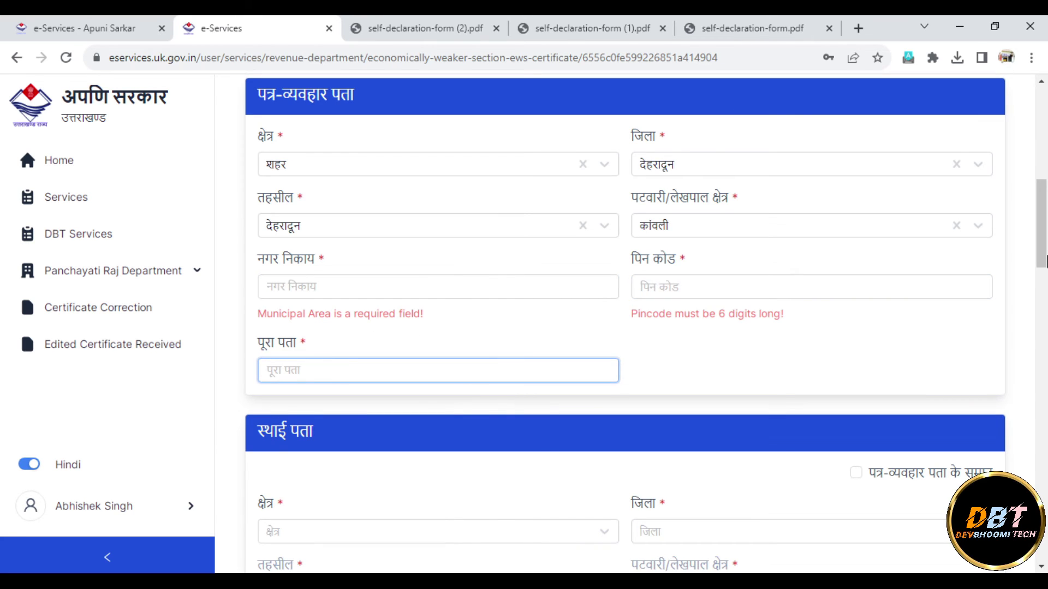
# Set the permanent address (स्थाई पता) area to शहर and its district to देहरादून, without copying the correspondence address.
pyautogui.scroll(-4, 1046, 259)
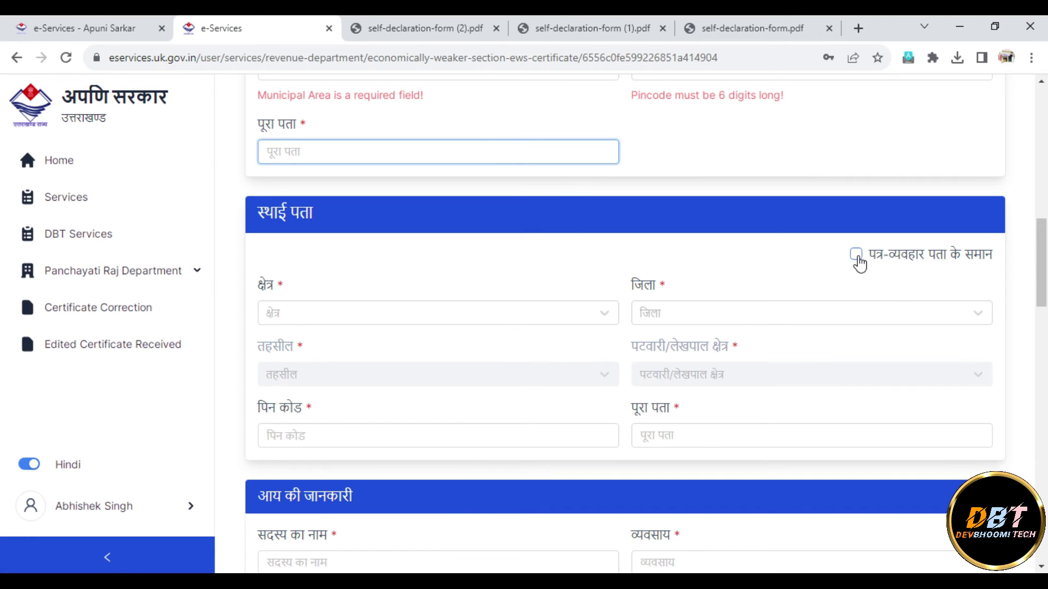
pyautogui.click(346, 313)
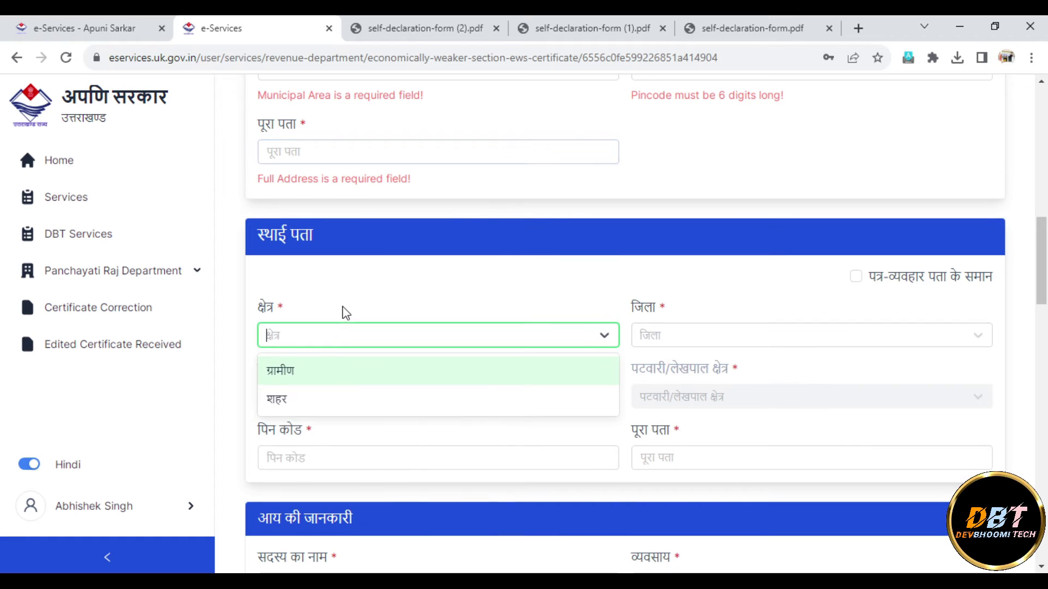
pyautogui.click(340, 398)
pyautogui.click(714, 347)
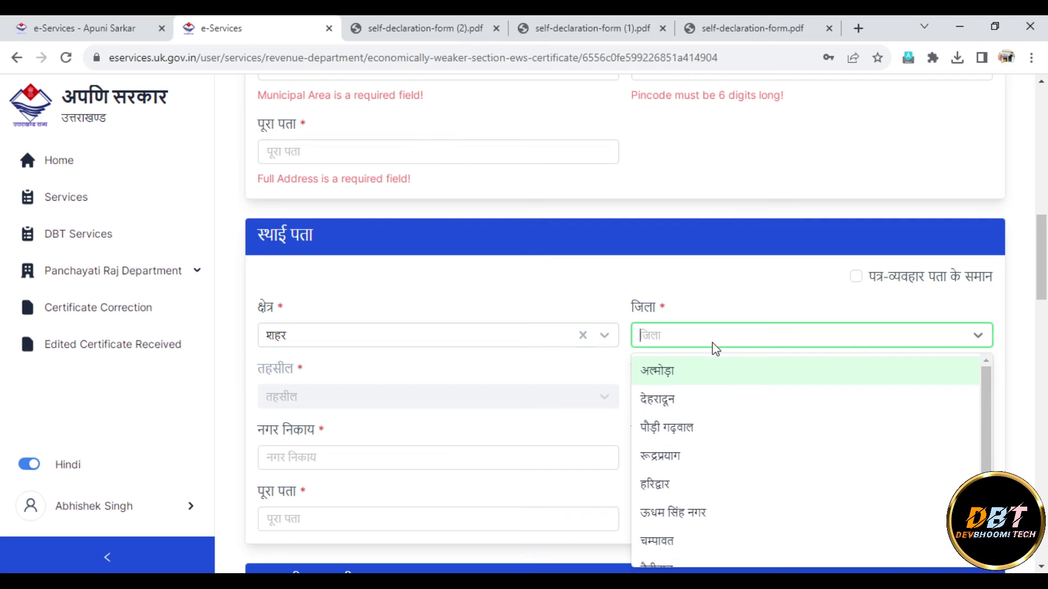
pyautogui.click(706, 406)
# Set the permanent address's तहसील to देहरादून and its पटवारी/लेखपाल क्षेत्र to कांवली.
pyautogui.moveTo(1046, 231); pyautogui.dragTo(1046, 255)
pyautogui.click(299, 254)
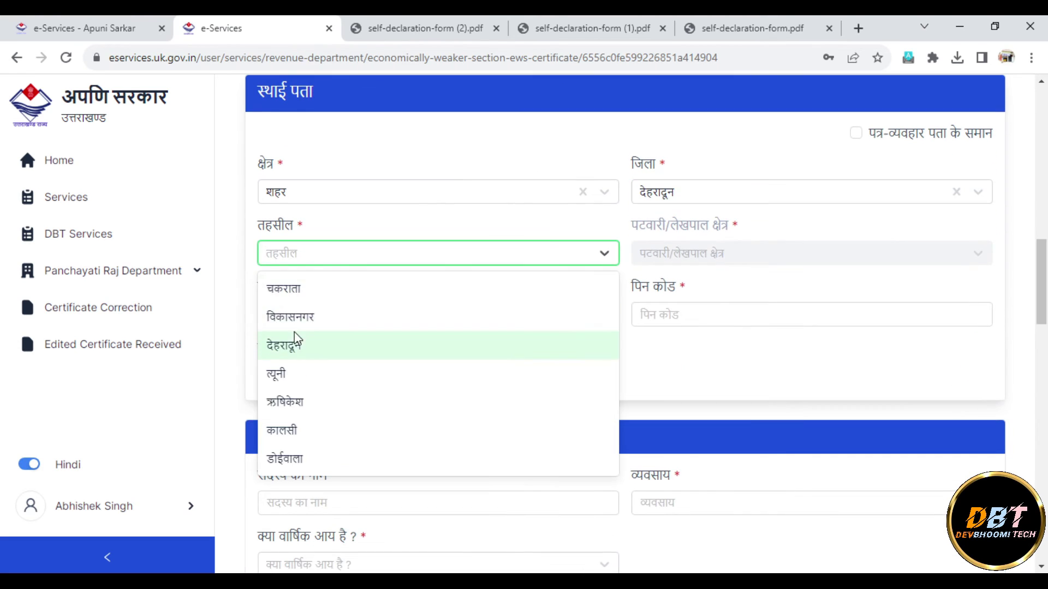
pyautogui.click(290, 344)
pyautogui.click(711, 257)
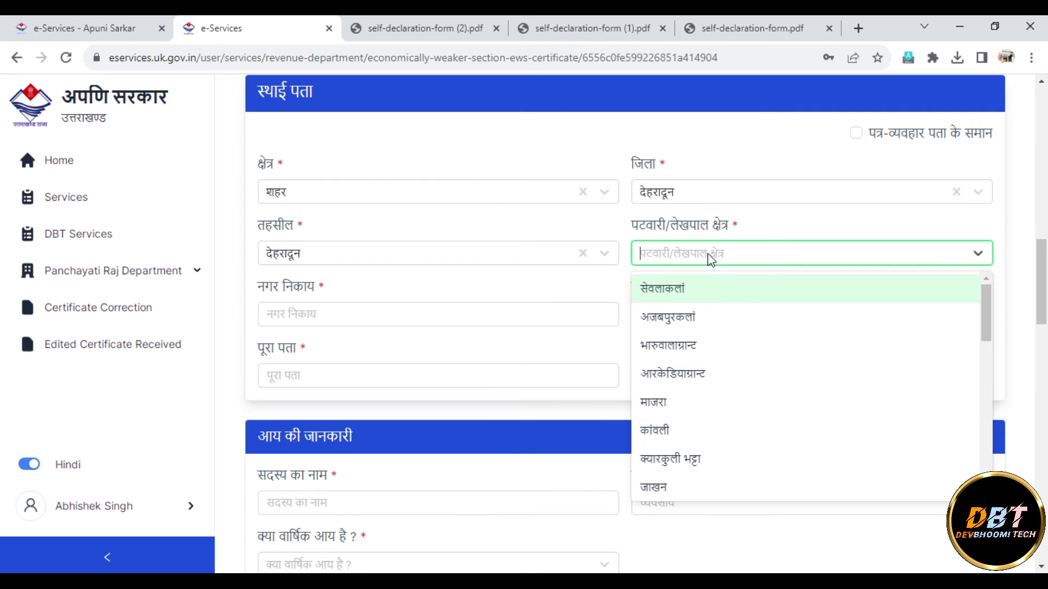
pyautogui.click(695, 430)
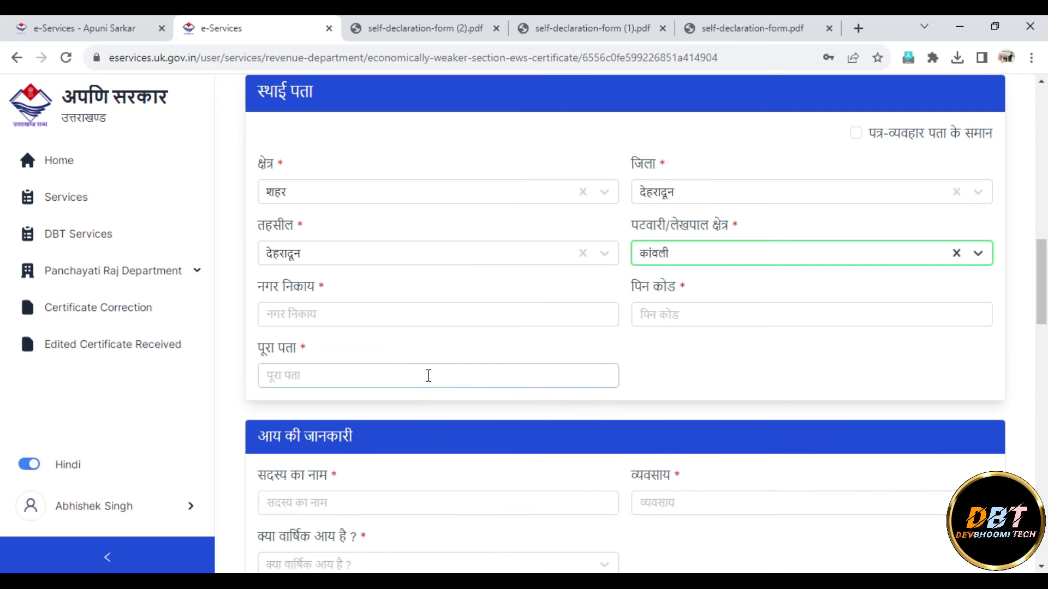
pyautogui.click(362, 314)
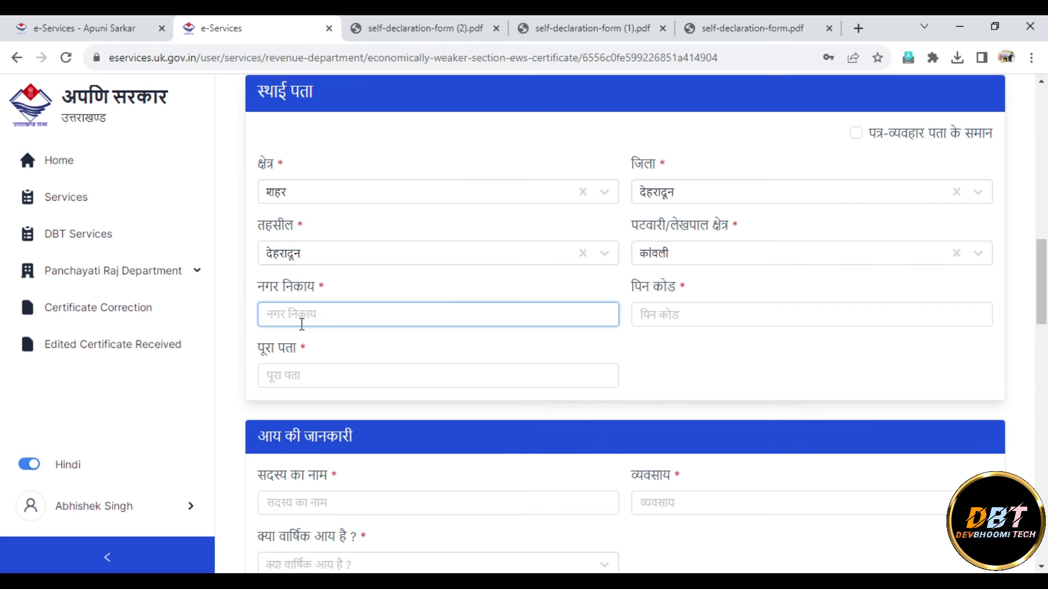
pyautogui.click(705, 312)
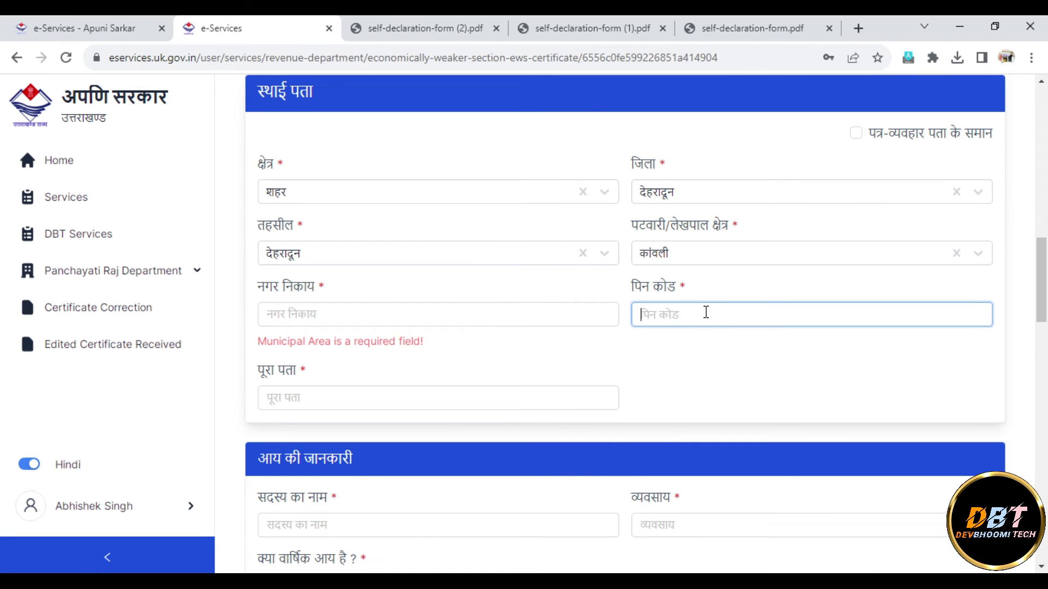
pyautogui.click(334, 397)
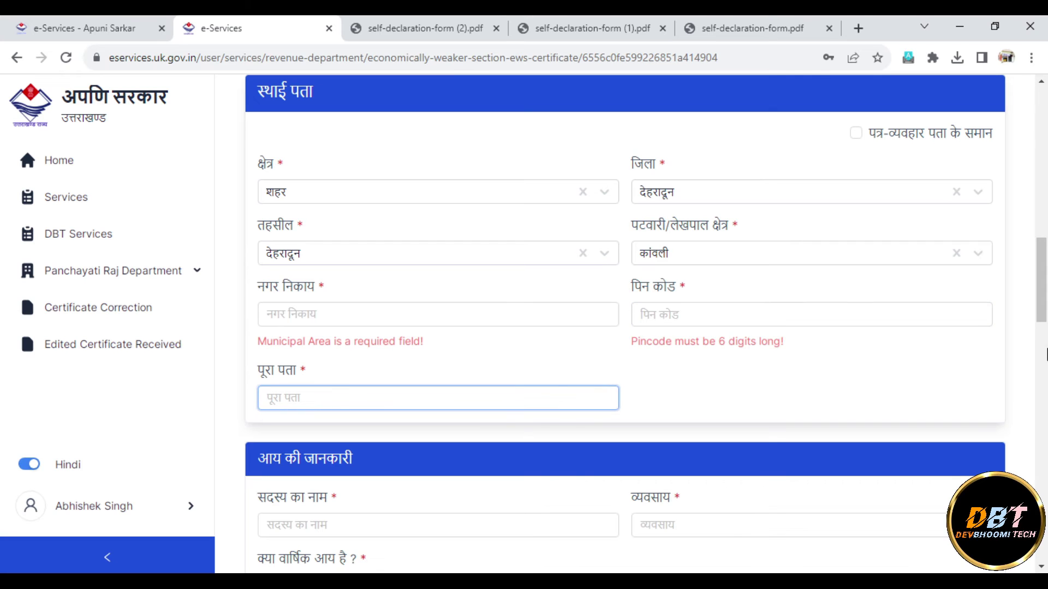
# Answer हाँ to the annual income question in the income section (आय की जानकारी), leaving the member name, occupation and income amount blank.
pyautogui.scroll(-4, 1045, 293)
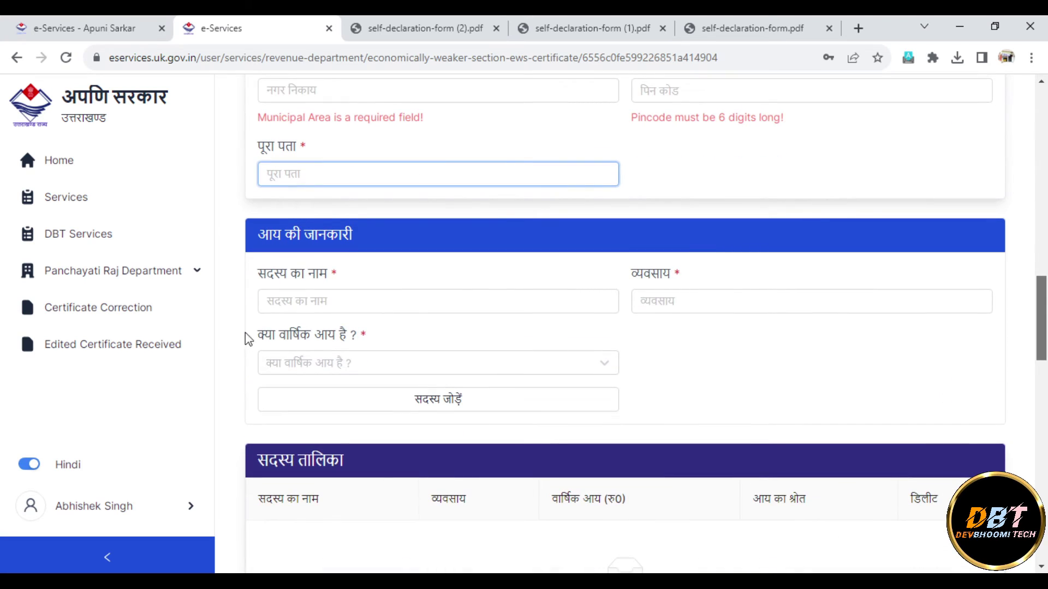
pyautogui.click(308, 300)
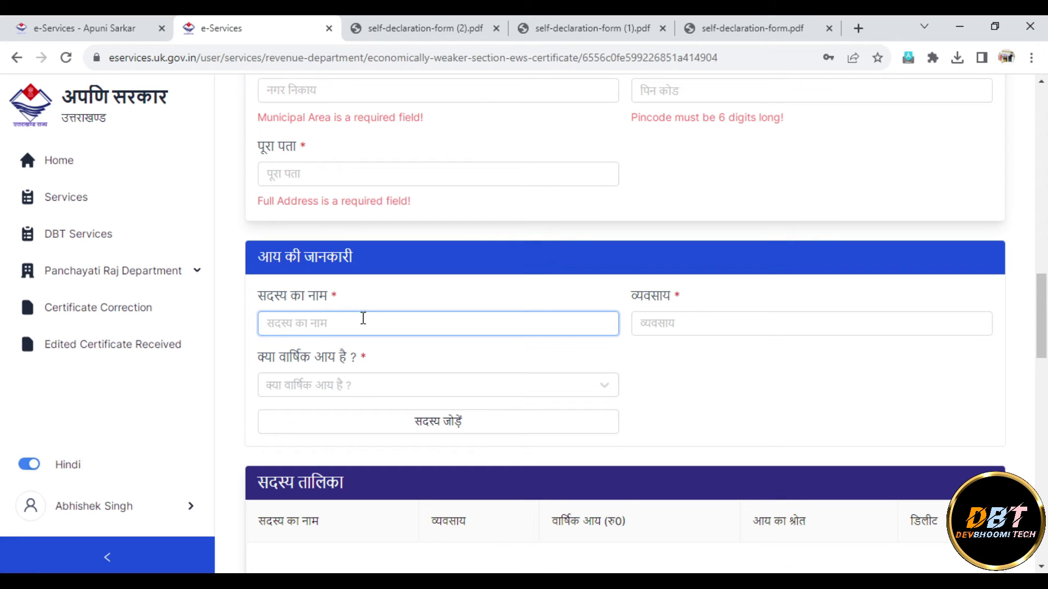
pyautogui.click(685, 328)
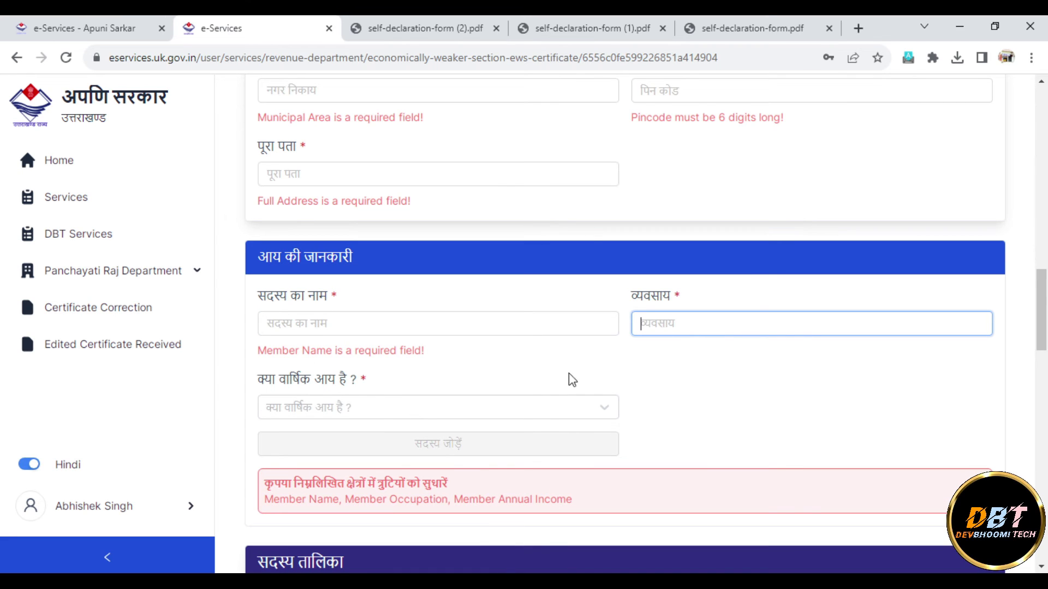
pyautogui.click(364, 410)
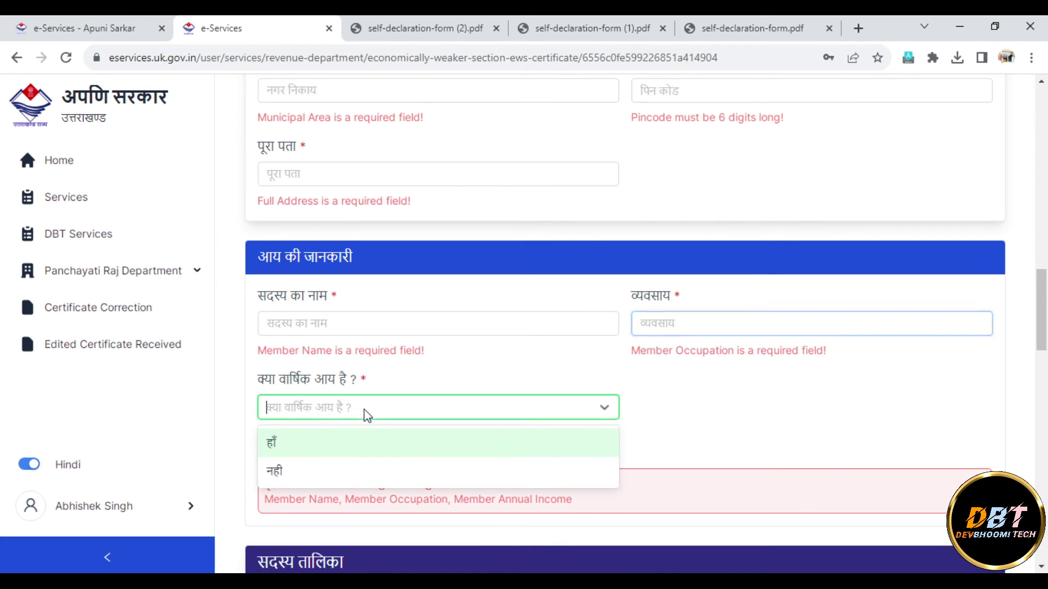
pyautogui.click(314, 451)
pyautogui.click(686, 408)
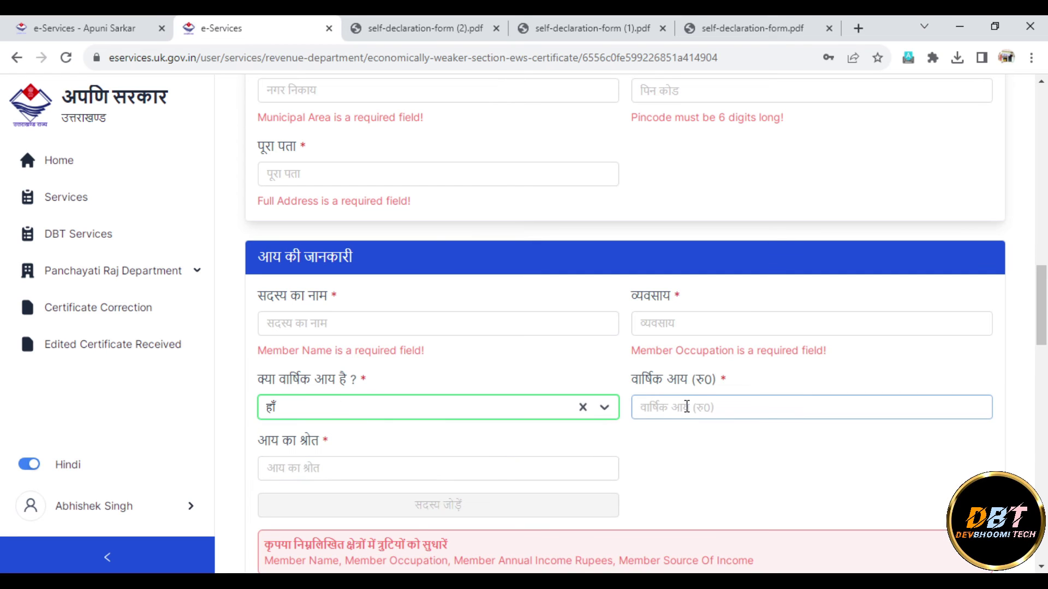
# Examine the member list (सदस्य तालिका) and the choices for the name of the member related to the land.
pyautogui.scroll(-2, 857, 381)
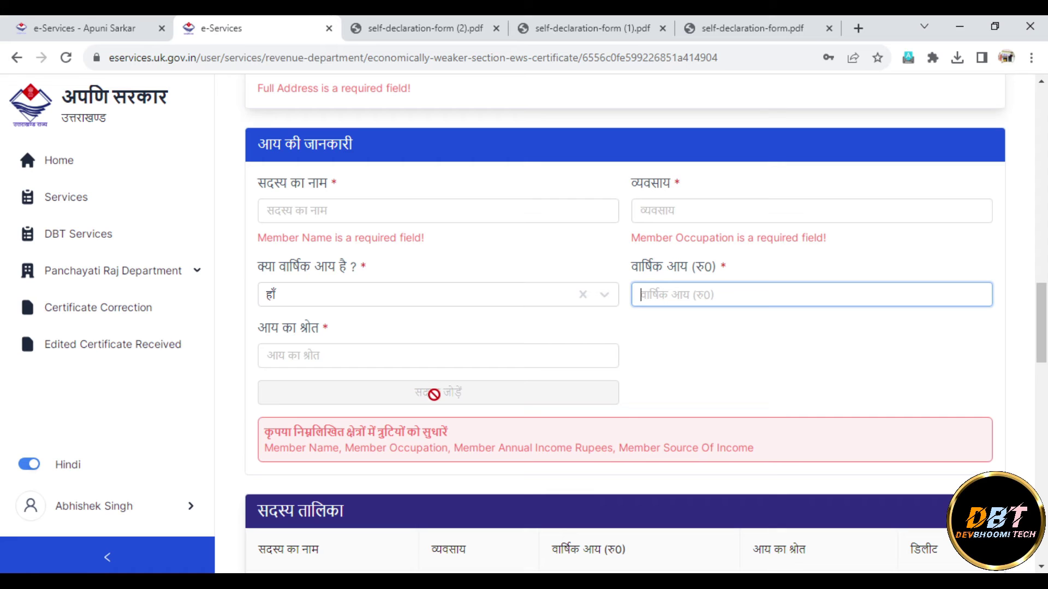
pyautogui.scroll(-4, 1047, 376)
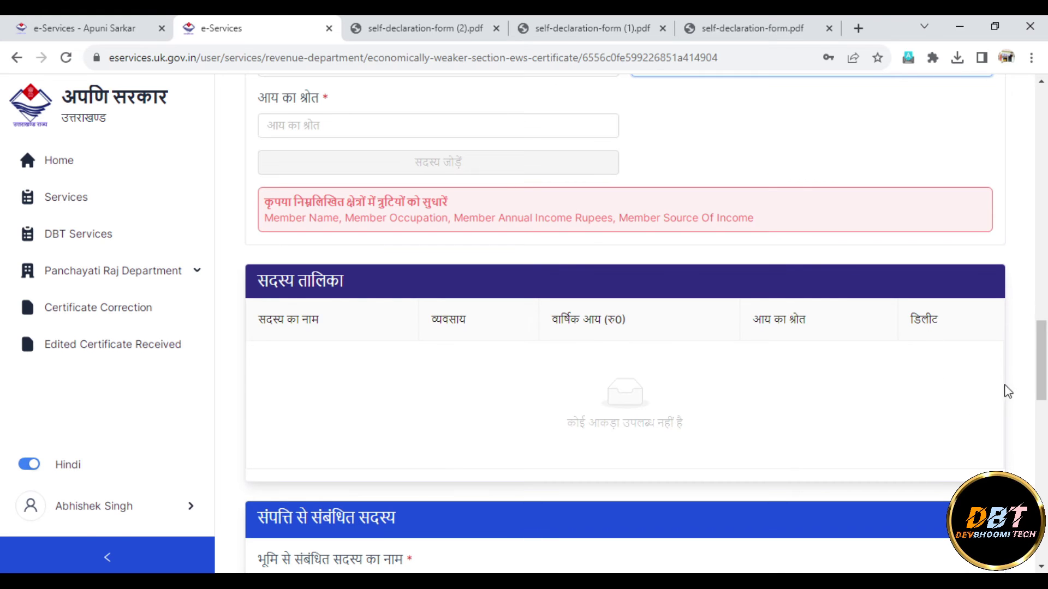
pyautogui.moveTo(1045, 377); pyautogui.dragTo(1044, 419)
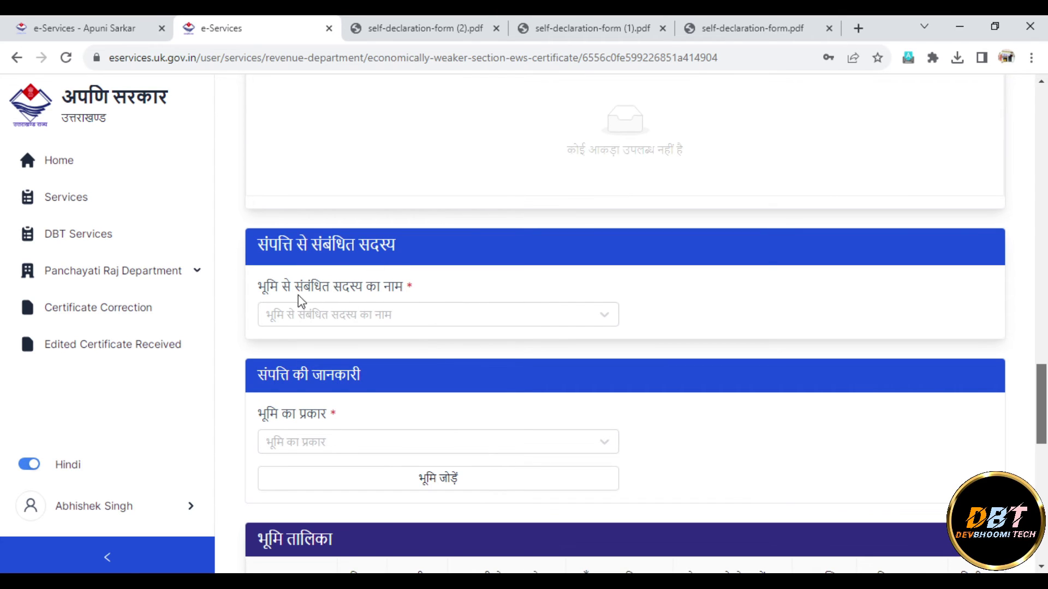
pyautogui.click(357, 313)
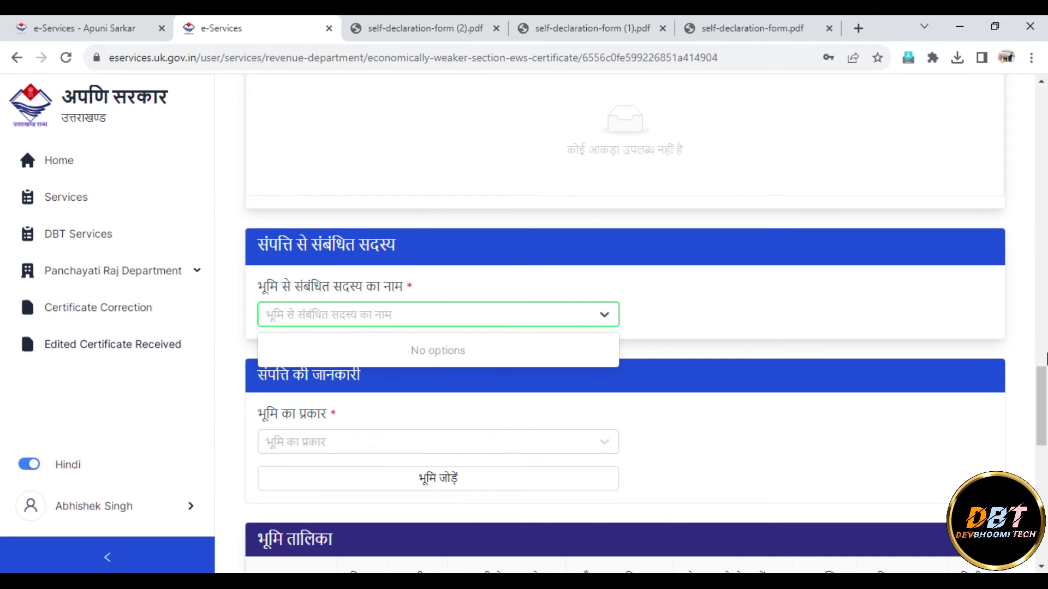
# Set the land type (भूमि का प्रकार) to आवासीय and its क्षेत्र to शहर in the property section, leaving the land-related member name blank.
pyautogui.moveTo(1045, 392); pyautogui.dragTo(1039, 413)
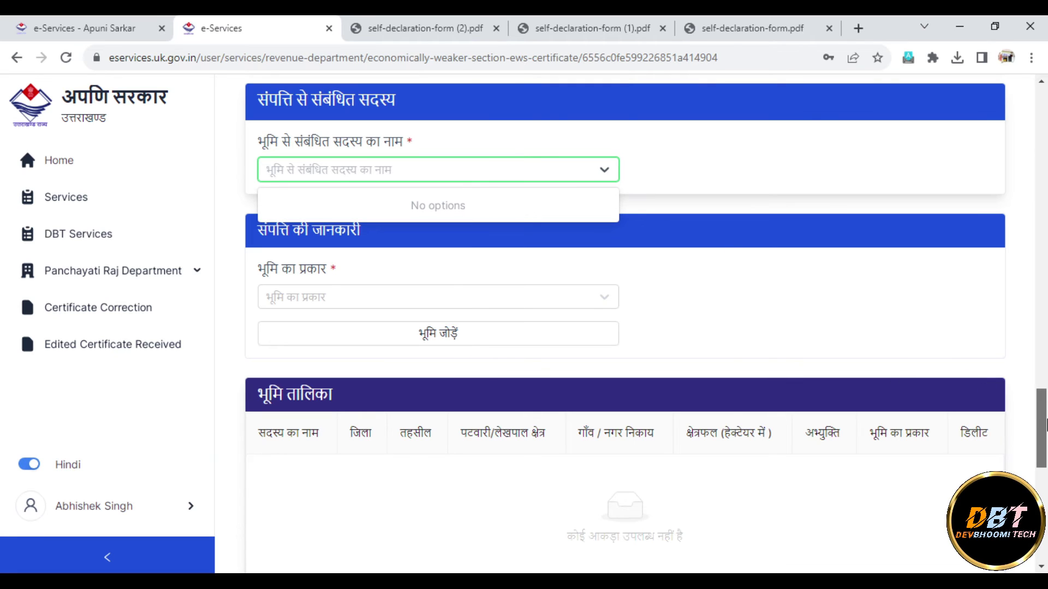
pyautogui.click(868, 284)
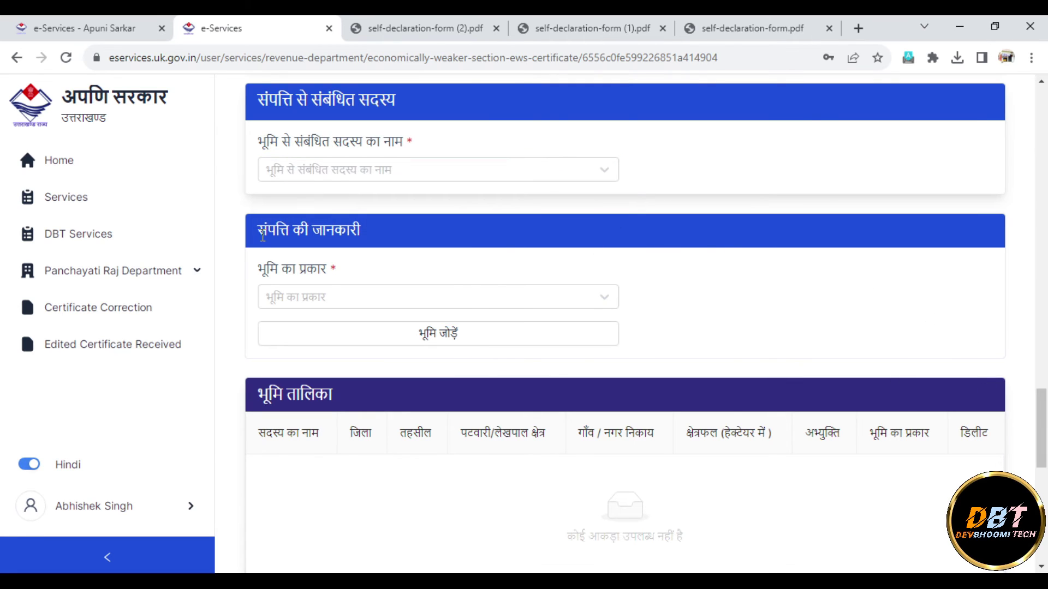
pyautogui.click(351, 293)
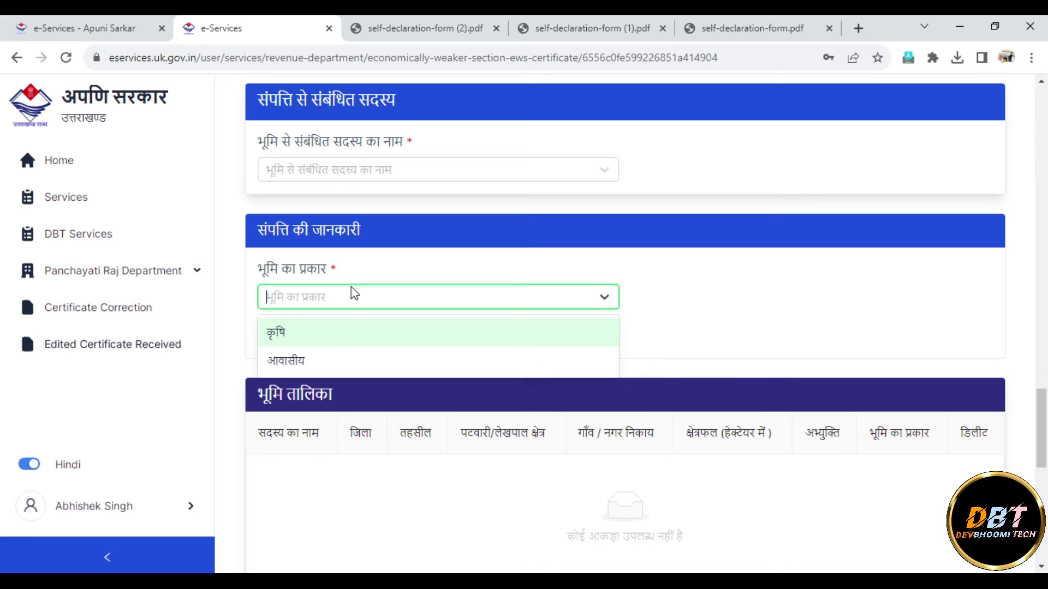
pyautogui.click(304, 363)
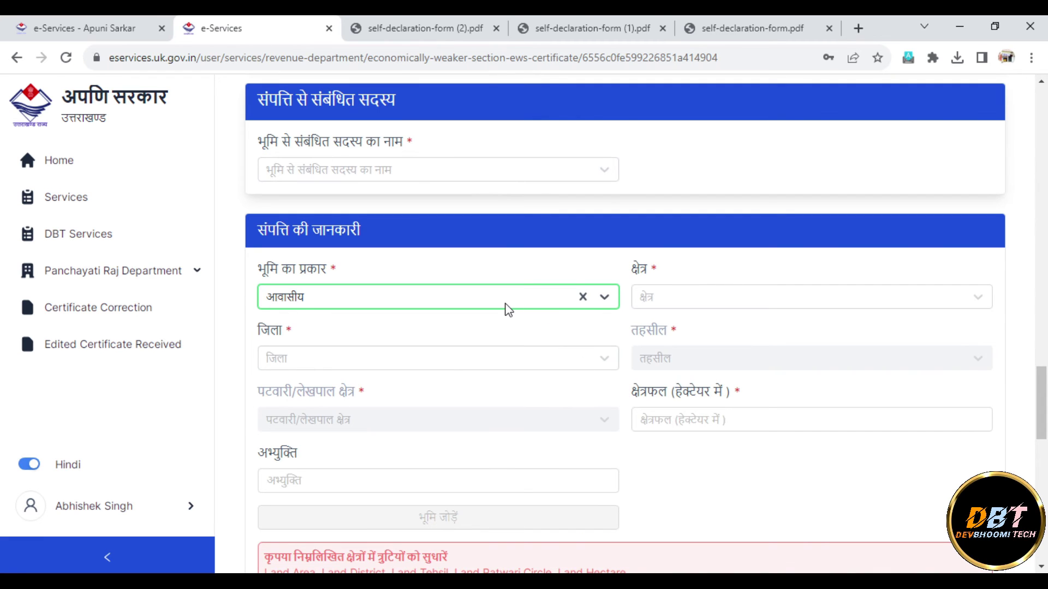
pyautogui.click(875, 304)
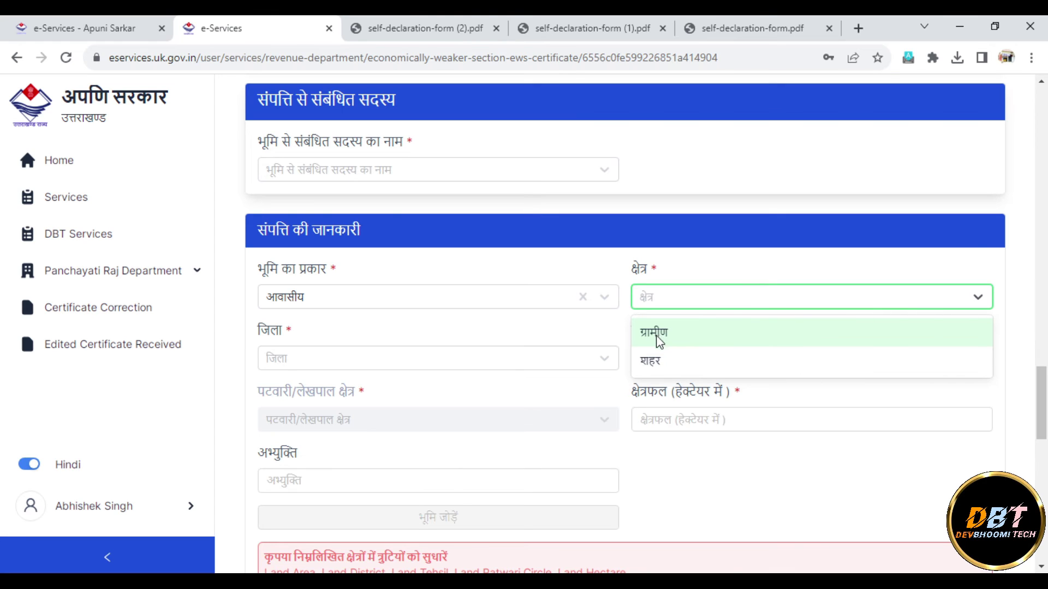
pyautogui.click(657, 365)
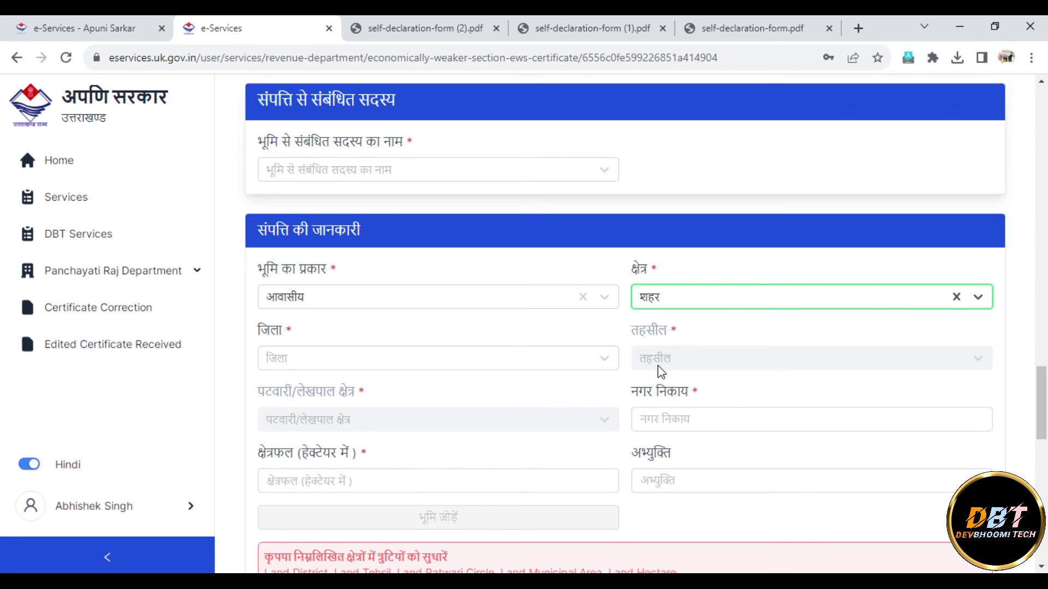
# Set both the जिला and the तहसील of the residential land to देहरादून.
pyautogui.click(458, 362)
pyautogui.click(383, 438)
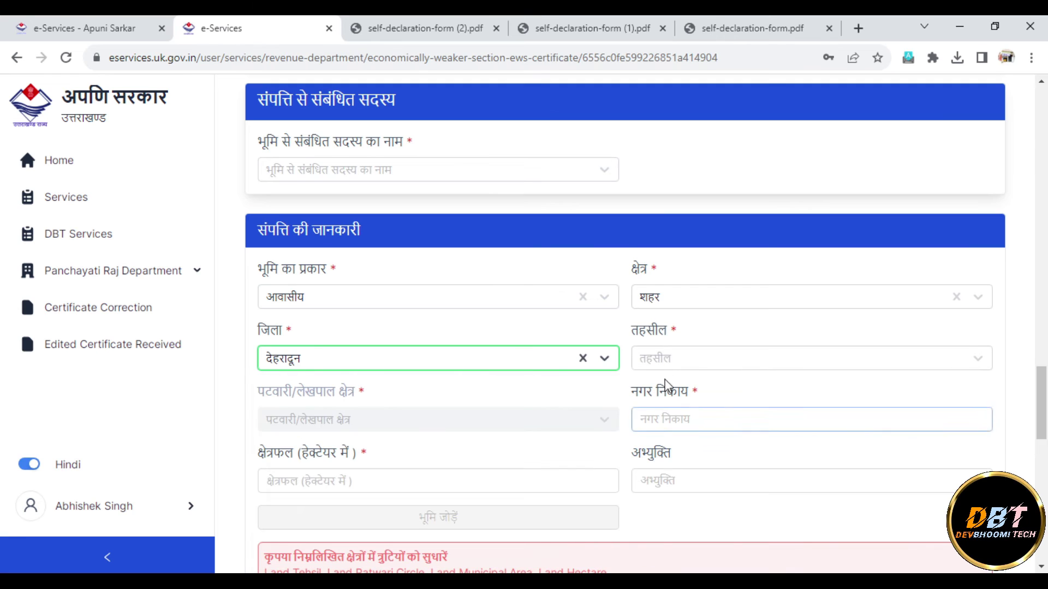
pyautogui.click(671, 360)
pyautogui.click(667, 451)
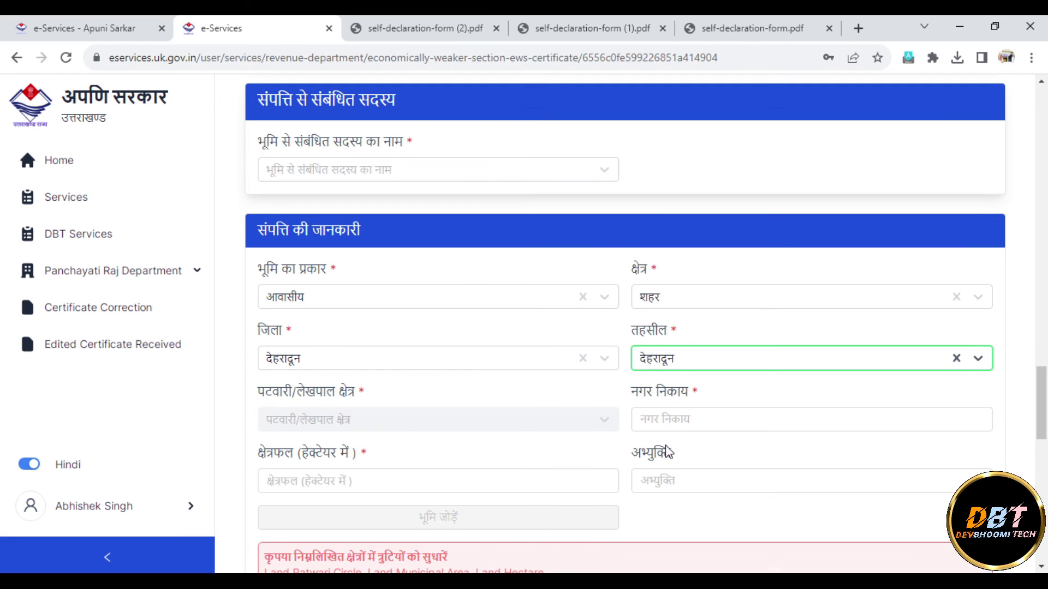
# Set the land's पटवारी/लेखपाल क्षेत्र to कांवली, leaving नगर निकाय and the area in hectares blank.
pyautogui.click(424, 420)
pyautogui.moveTo(1045, 413); pyautogui.dragTo(1045, 426)
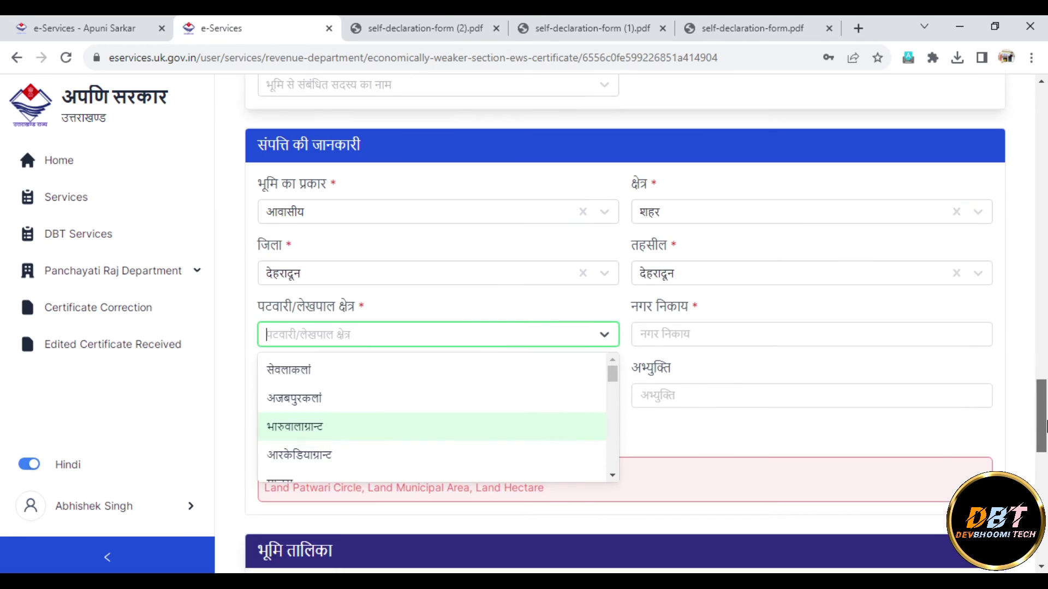
pyautogui.click(612, 475)
pyautogui.click(613, 476)
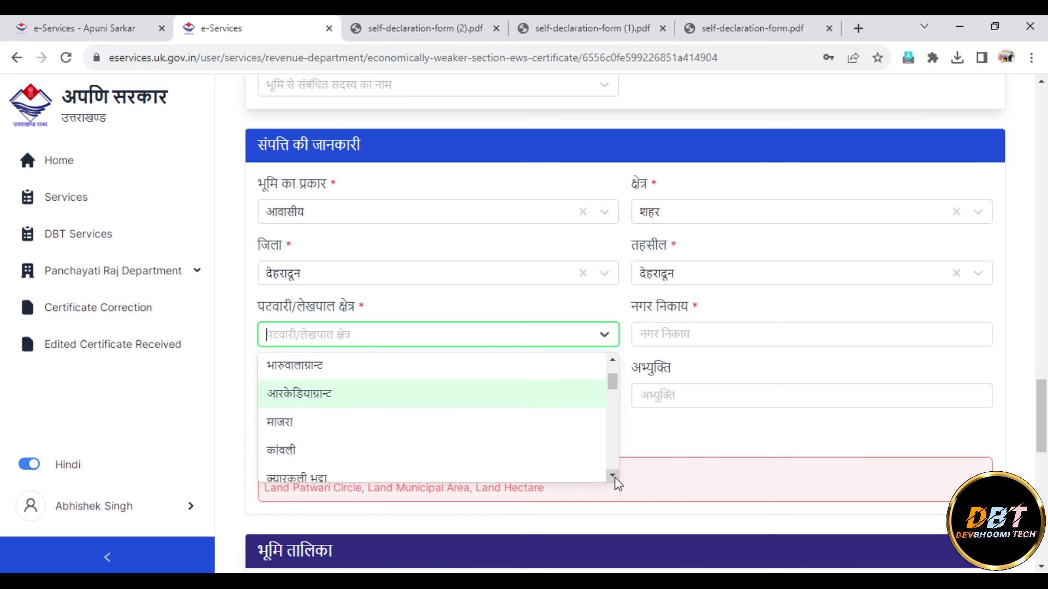
pyautogui.click(612, 476)
pyautogui.click(482, 434)
pyautogui.click(713, 333)
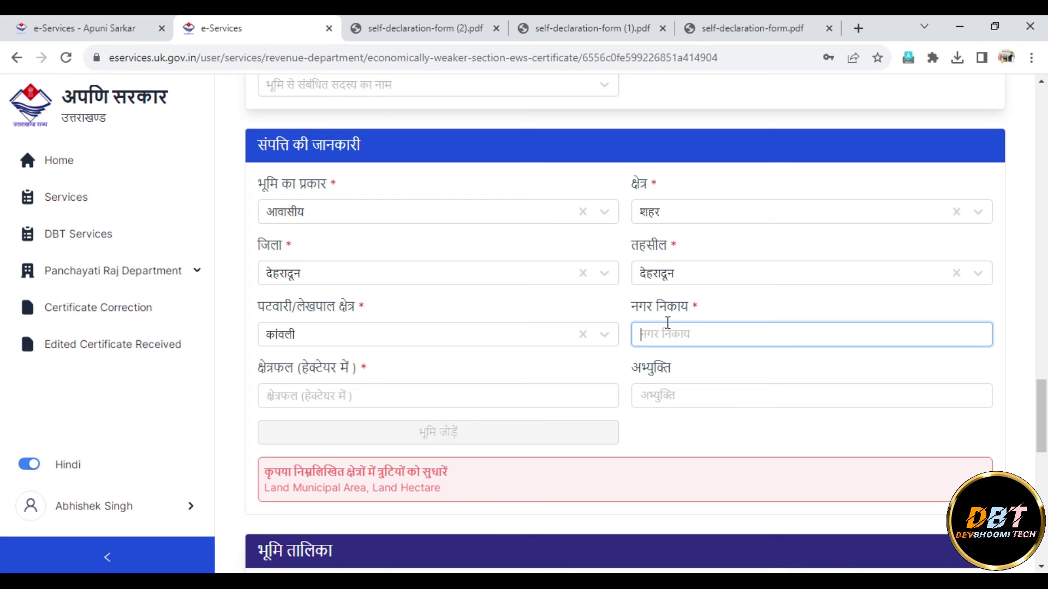
pyautogui.click(354, 395)
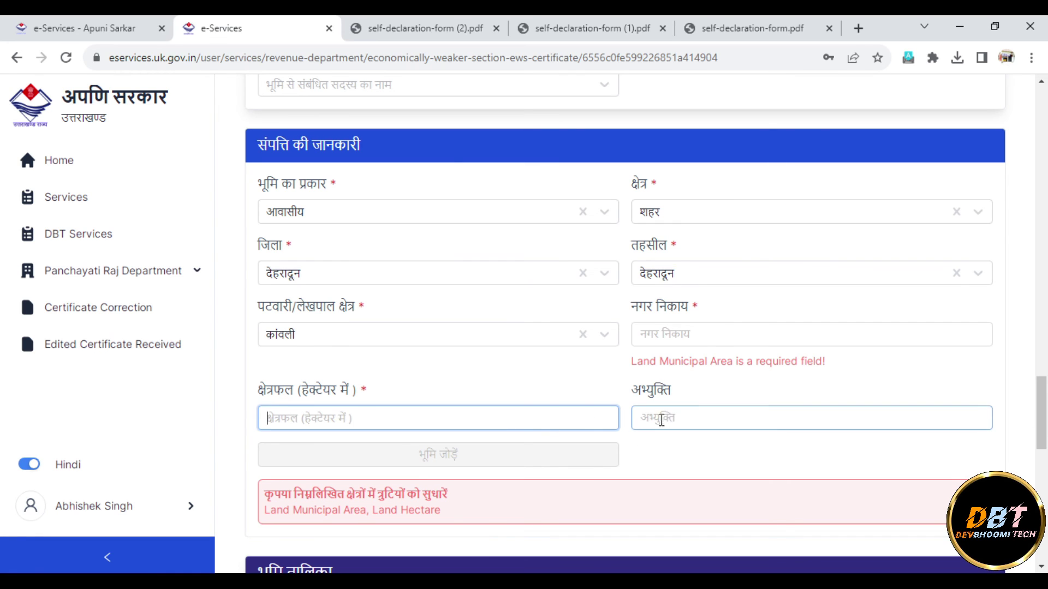
# Accept the declaration under समीक्षा विवरण at the end of the form and save the application.
pyautogui.moveTo(1045, 422); pyautogui.dragTo(1045, 434)
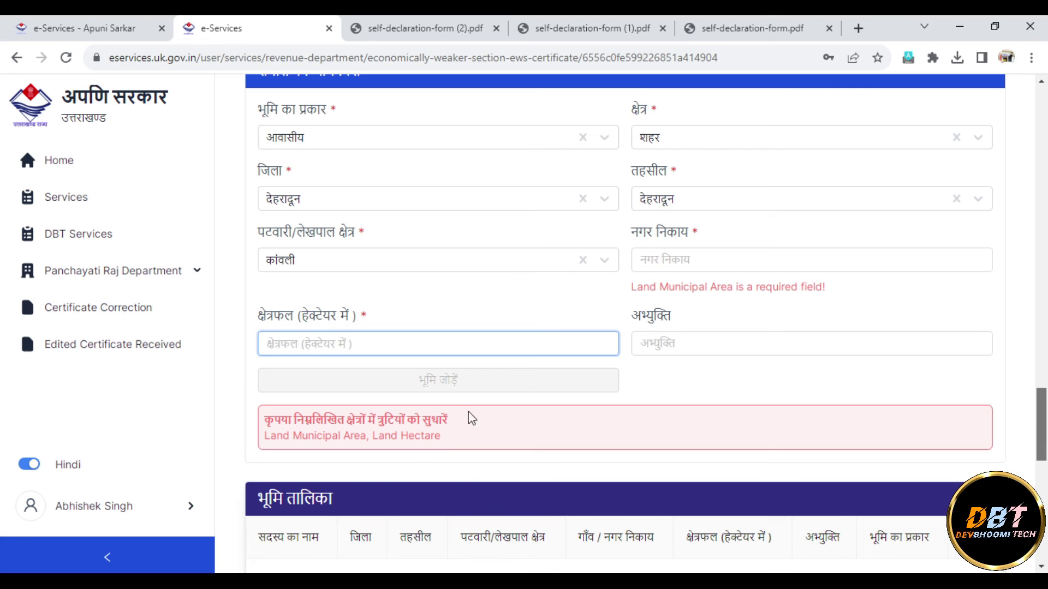
pyautogui.scroll(-5, 439, 382)
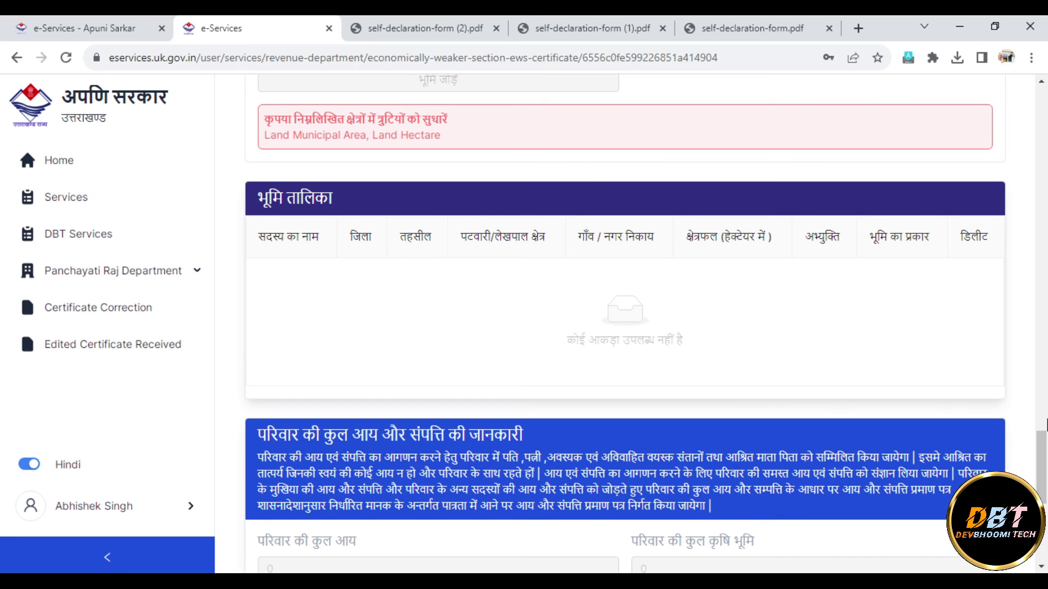
pyautogui.scroll(-1, 1045, 466)
pyautogui.scroll(-3, 1045, 467)
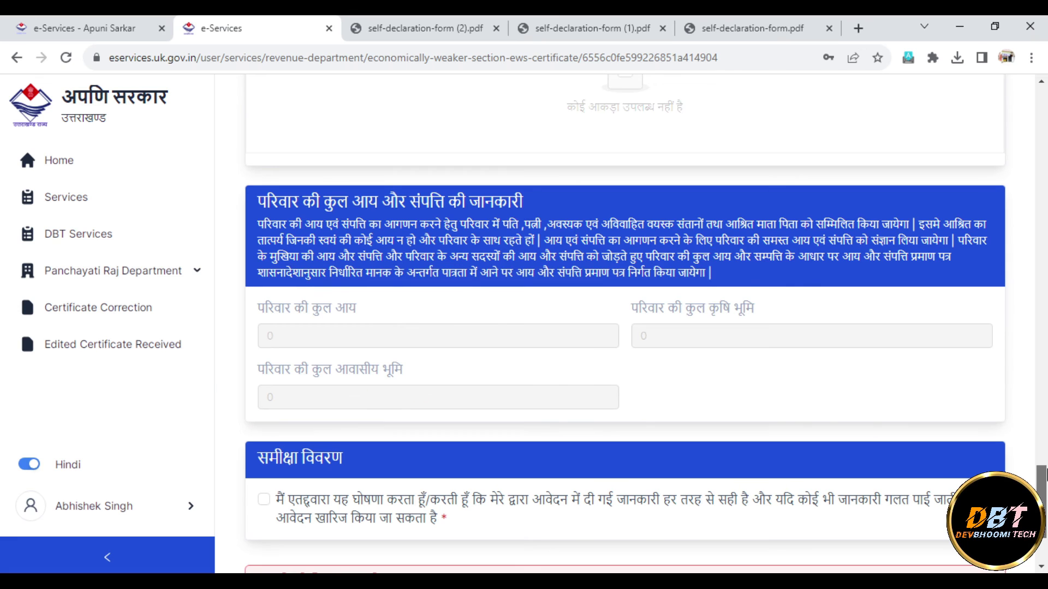
pyautogui.moveTo(1043, 475); pyautogui.dragTo(1043, 500)
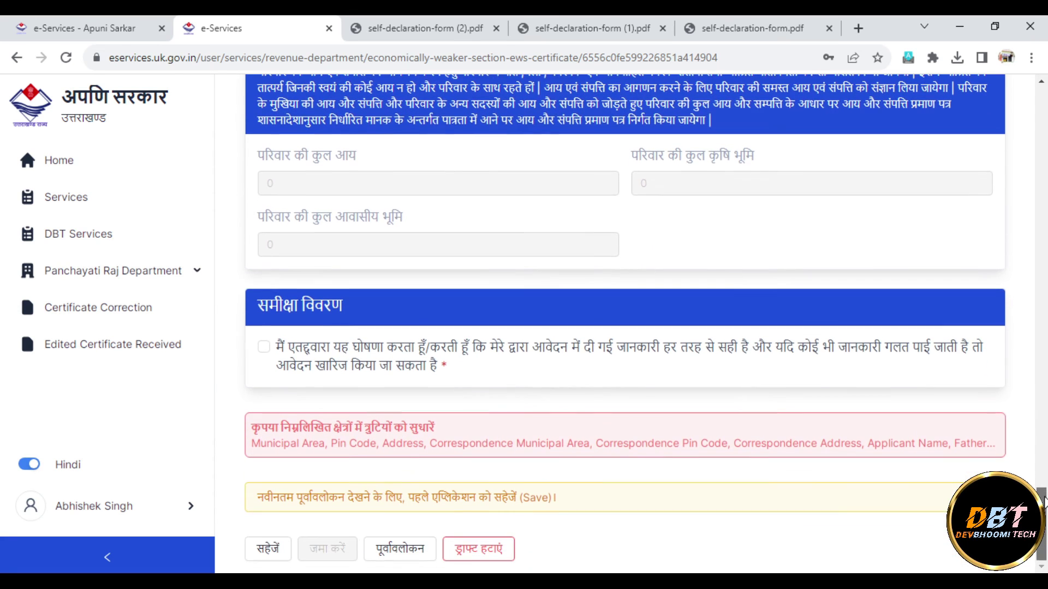
pyautogui.click(263, 347)
pyautogui.click(284, 548)
# Return to the home dashboard and view the pending (लंबित), rejected (खारिज किए गए) and approved application lists.
pyautogui.click(59, 161)
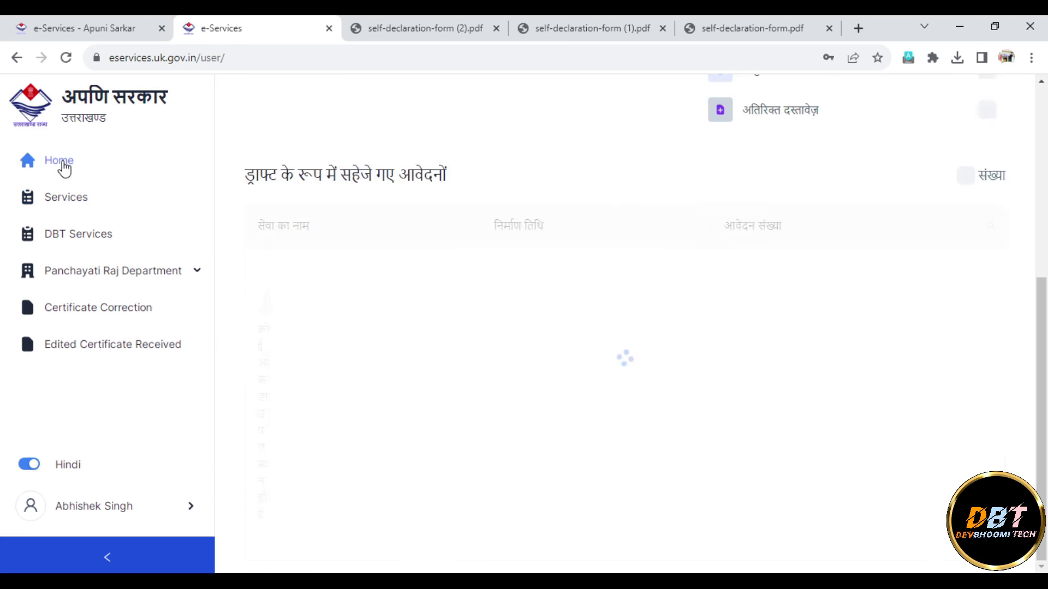
pyautogui.moveTo(1045, 370); pyautogui.dragTo(1046, 315)
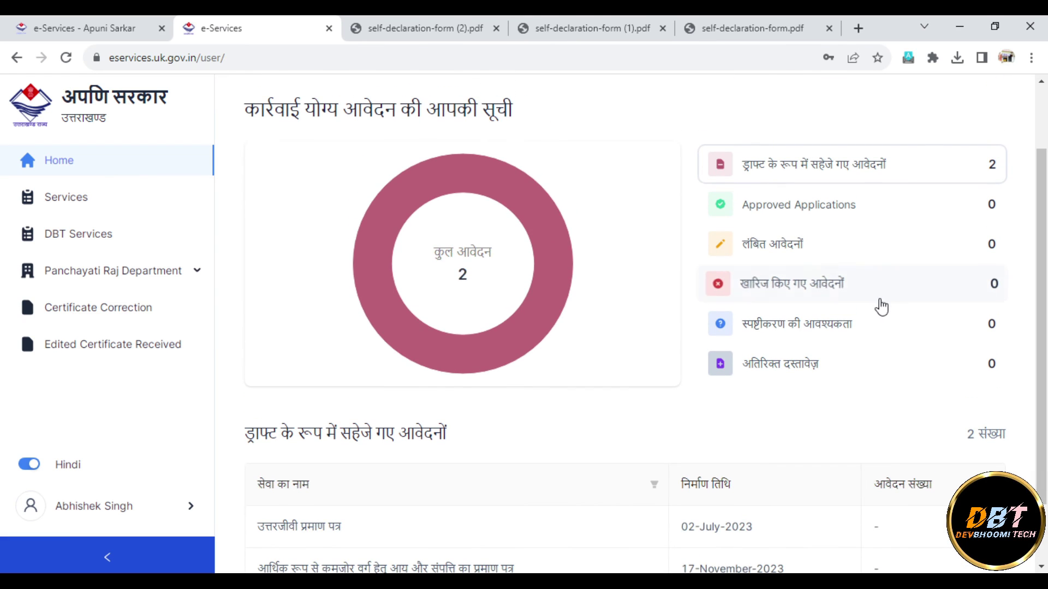
pyautogui.click(843, 263)
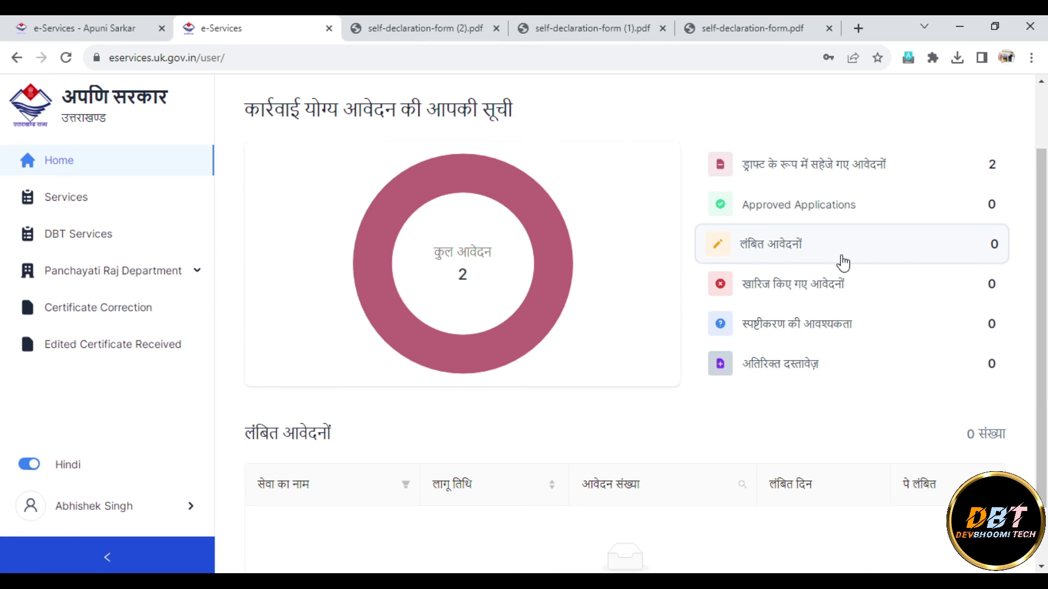
pyautogui.scroll(-1, 764, 371)
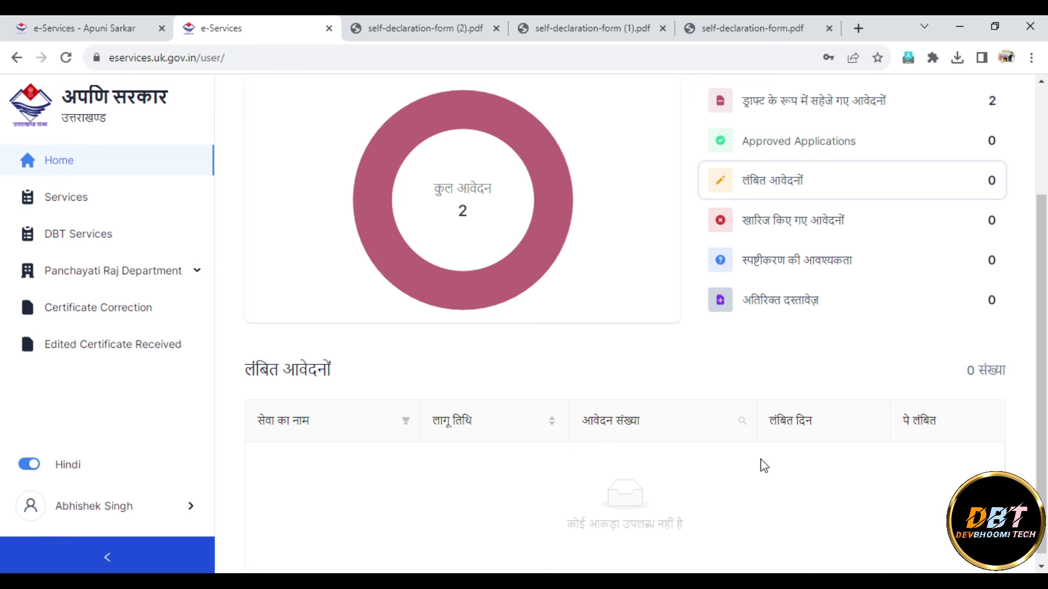
pyautogui.click(784, 239)
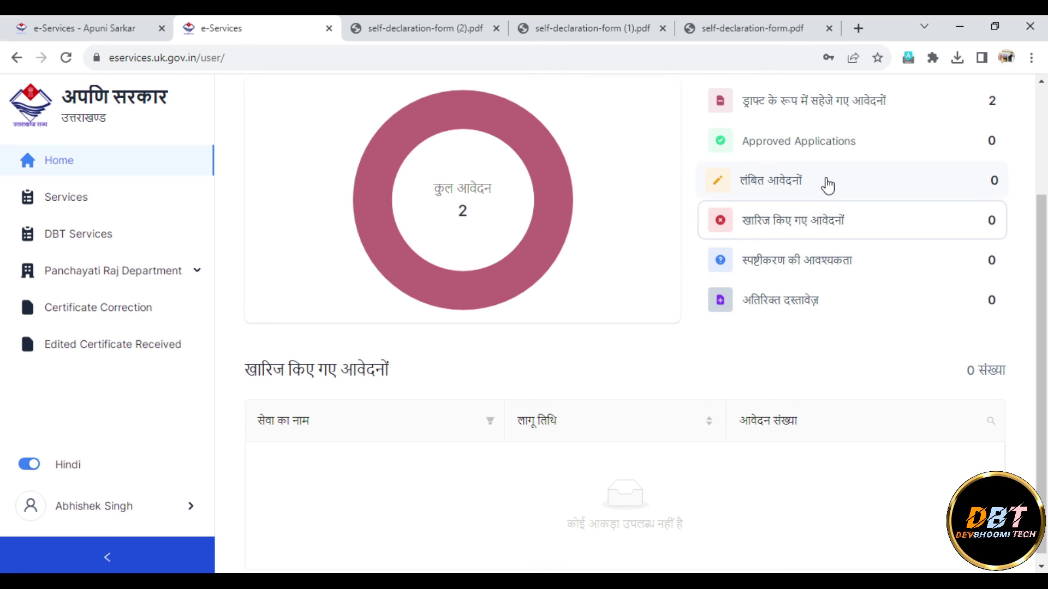
pyautogui.click(807, 155)
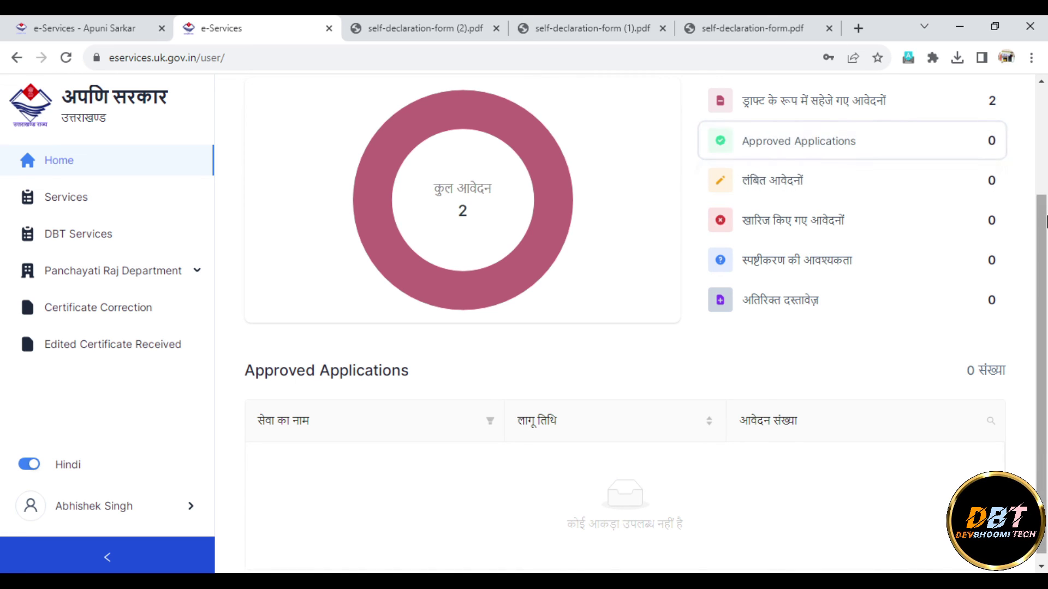